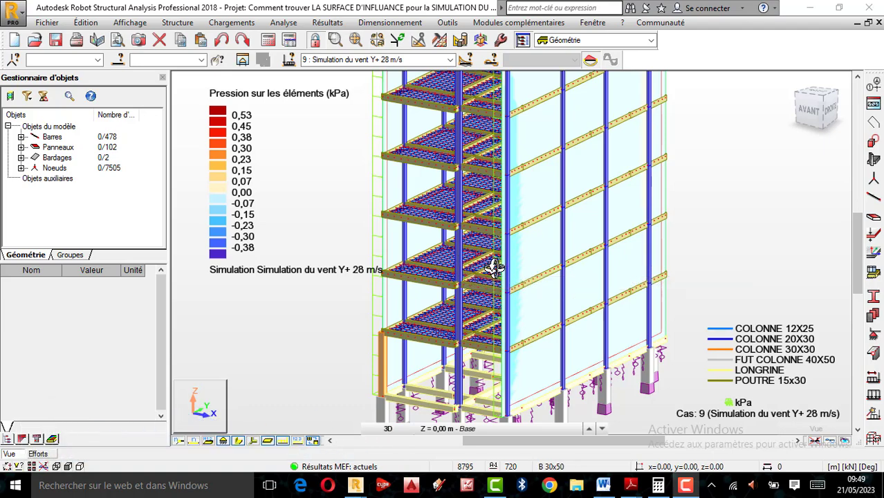
# - Examine the open front floors and the right facade of the building under the load case "Simulation du vent Y+ 28 m/s"
pyautogui.scroll(-2, 493, 267)
pyautogui.scroll(2, 453, 243)
pyautogui.scroll(1, 453, 243)
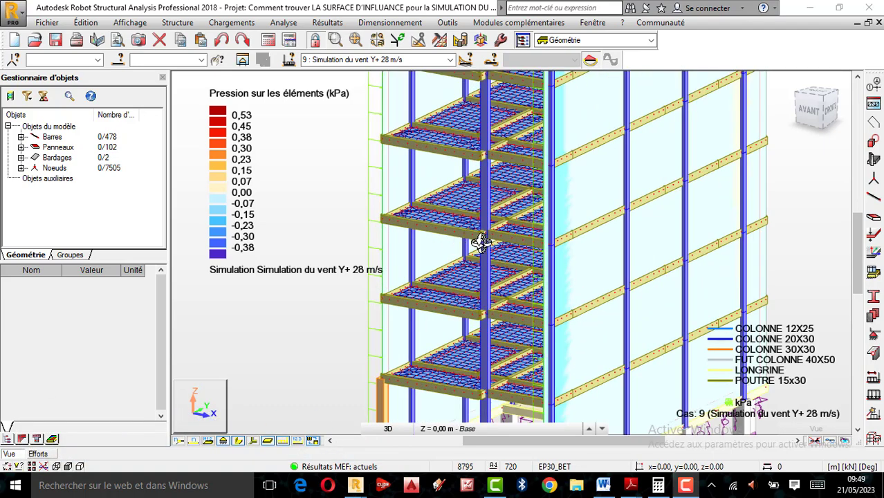
pyautogui.scroll(-2, 481, 244)
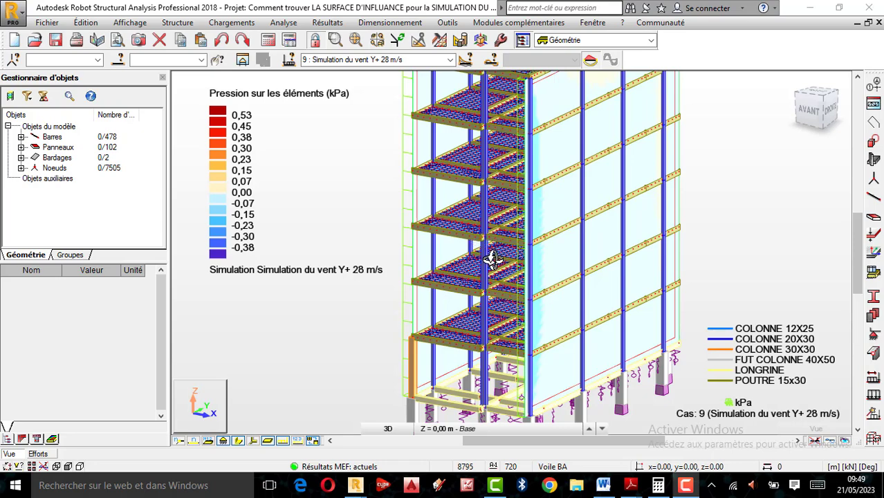
pyautogui.scroll(1, 492, 259)
pyautogui.scroll(-2, 487, 249)
pyautogui.scroll(1, 479, 242)
pyautogui.scroll(-1, 479, 235)
pyautogui.scroll(1, 478, 242)
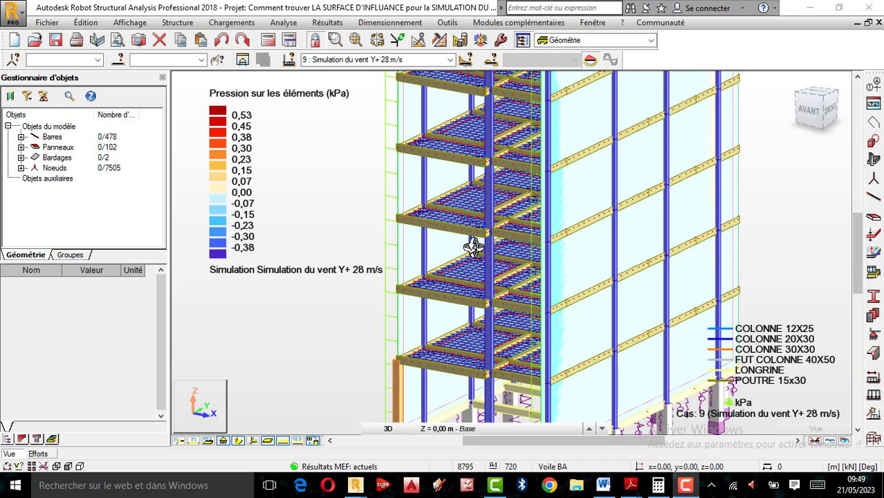
pyautogui.scroll(-1, 473, 243)
pyautogui.scroll(1, 482, 232)
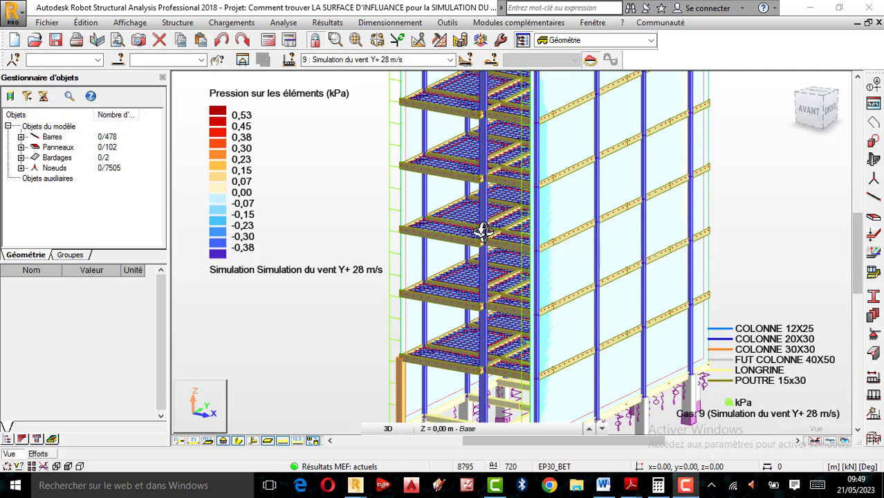
pyautogui.scroll(1, 484, 232)
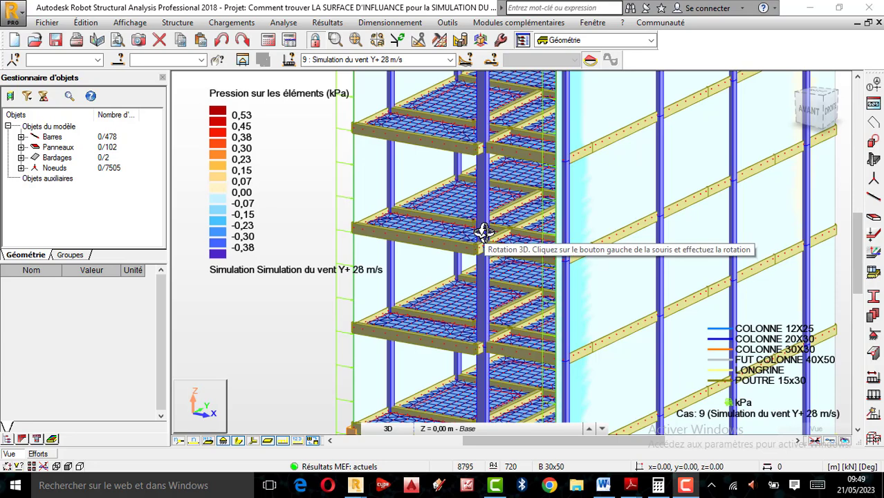
pyautogui.scroll(-3, 484, 232)
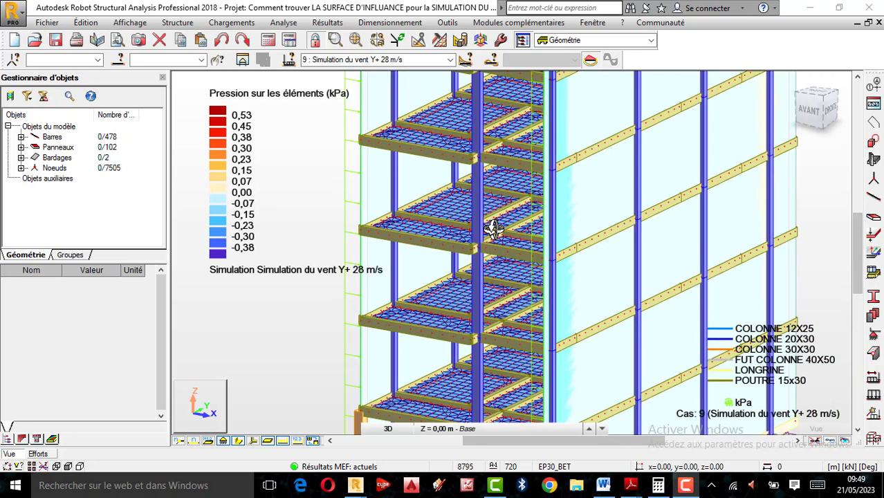
pyautogui.scroll(1, 494, 211)
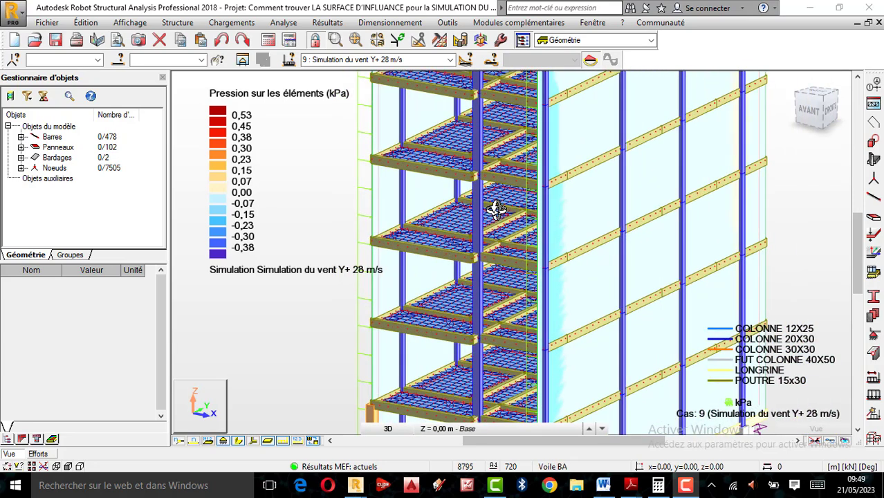
pyautogui.scroll(-1, 432, 203)
# - Examine the wind pressure map on the building's left facade, together with the roof slab and foundations
pyautogui.moveTo(451, 222); pyautogui.dragTo(516, 235)
pyautogui.scroll(-3, 456, 238)
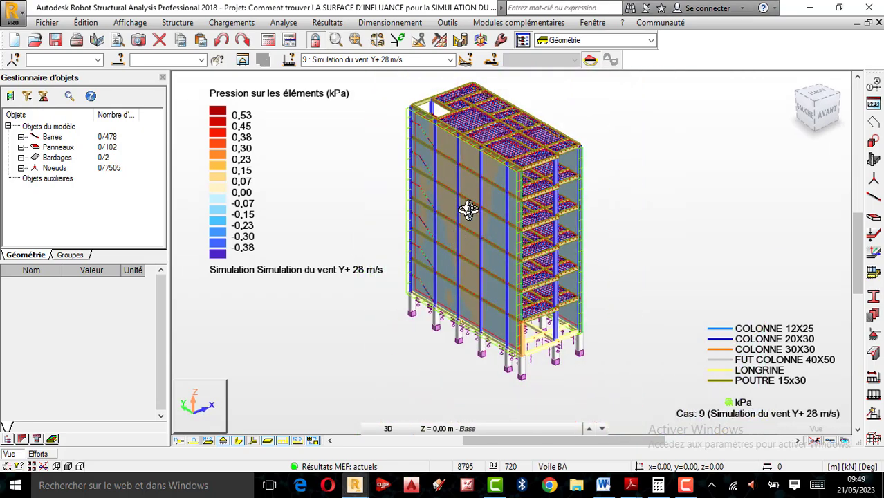
pyautogui.scroll(2, 468, 189)
pyautogui.scroll(-2, 468, 188)
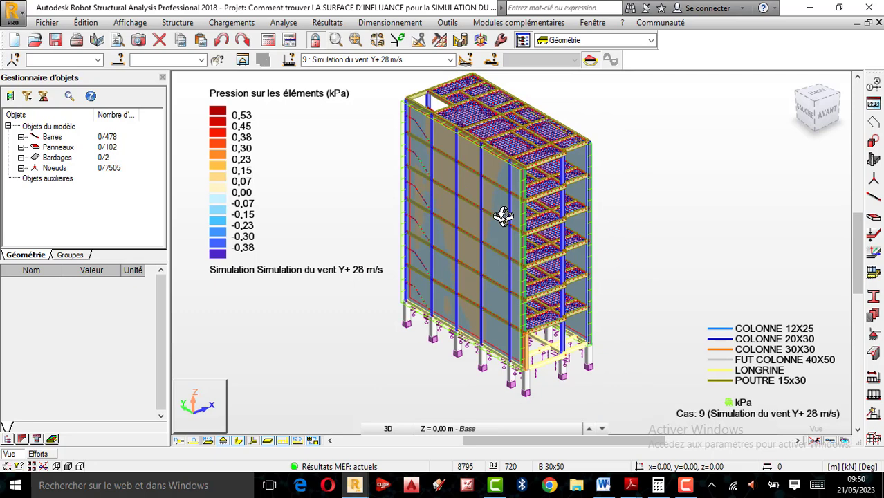
pyautogui.scroll(3, 503, 216)
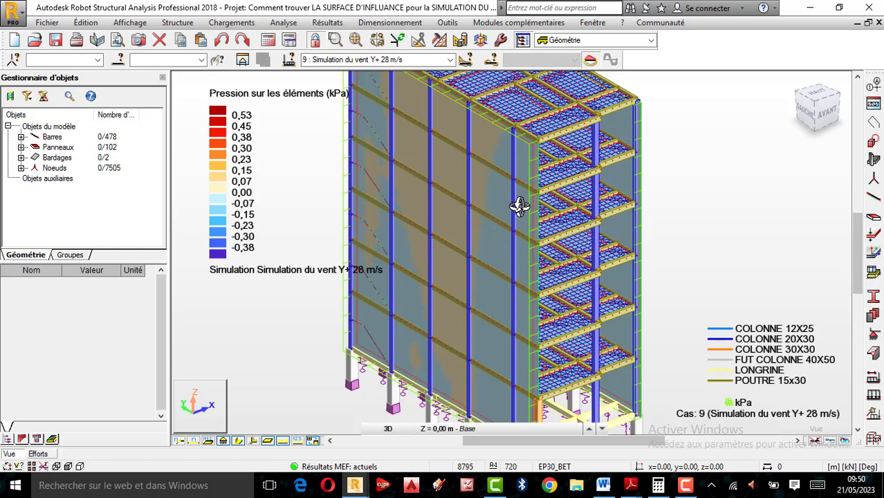
pyautogui.scroll(-2, 517, 205)
pyautogui.scroll(2, 520, 169)
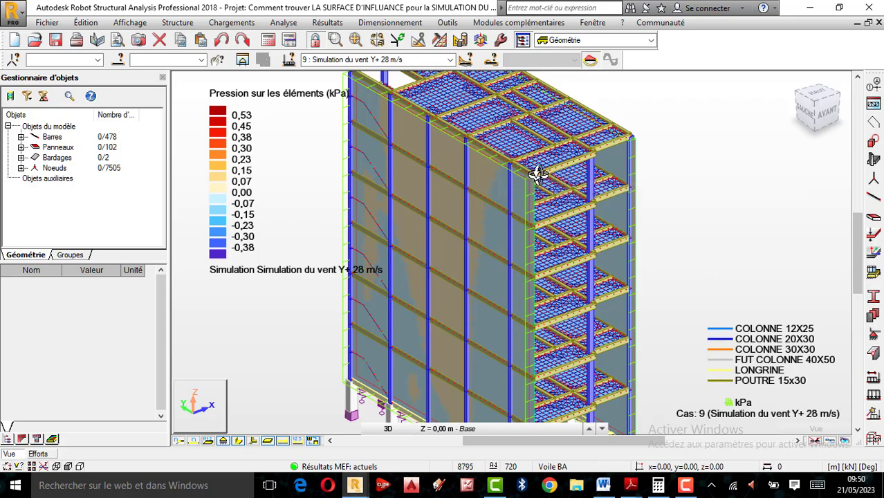
pyautogui.scroll(-3, 536, 173)
pyautogui.scroll(3, 536, 176)
pyautogui.scroll(-2, 532, 174)
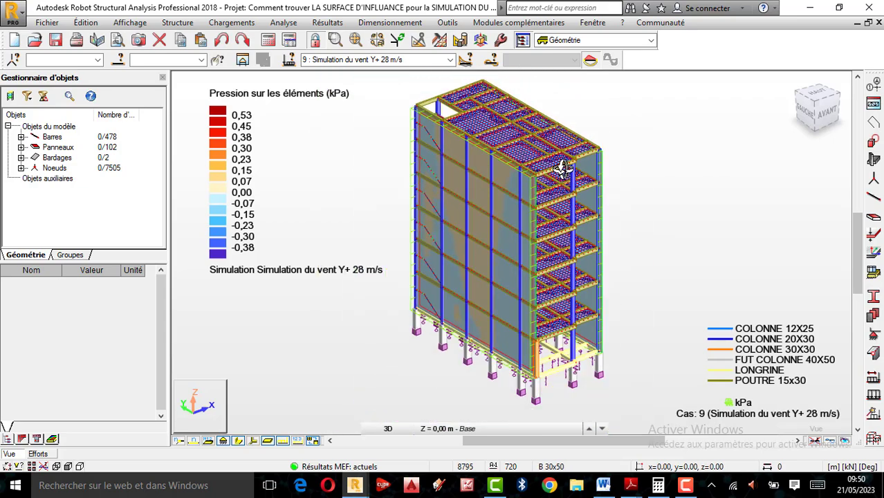
# - Inspect the front bays, upper floor slabs and right-hand cladding of the building from the front-right corner
pyautogui.moveTo(553, 248); pyautogui.dragTo(479, 240)
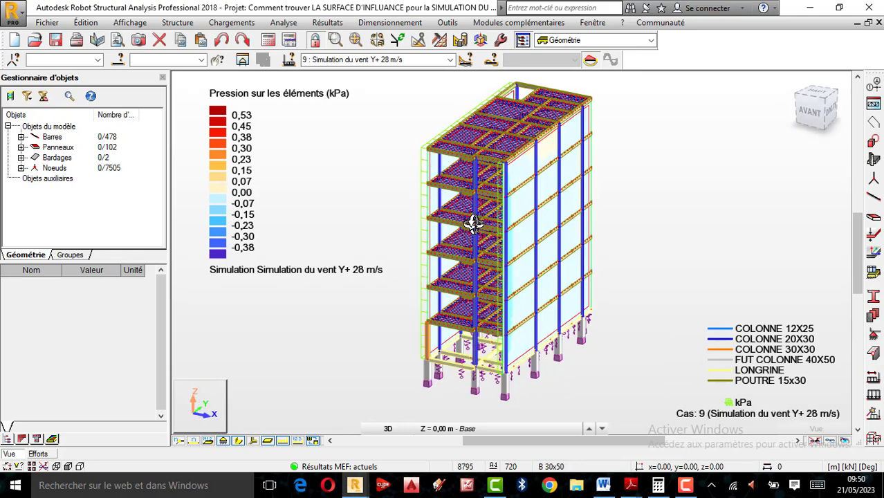
pyautogui.scroll(2, 473, 225)
pyautogui.scroll(2, 432, 214)
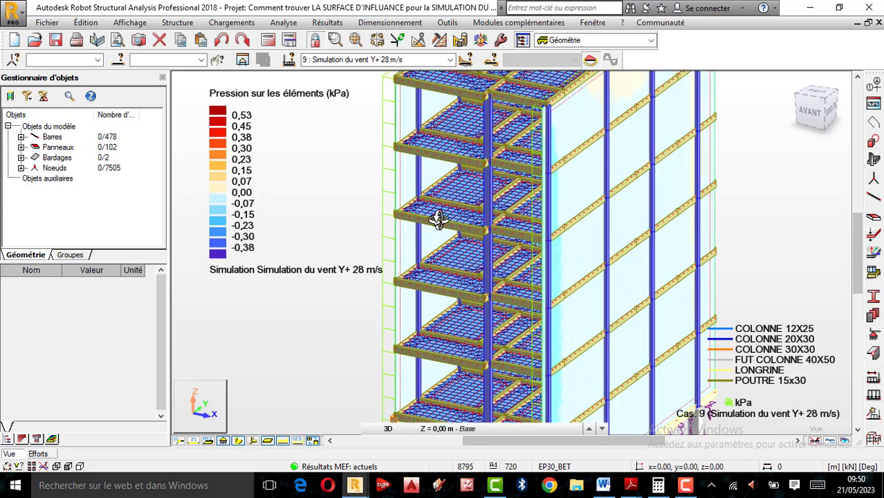
pyautogui.scroll(-2, 426, 218)
pyautogui.scroll(2, 468, 127)
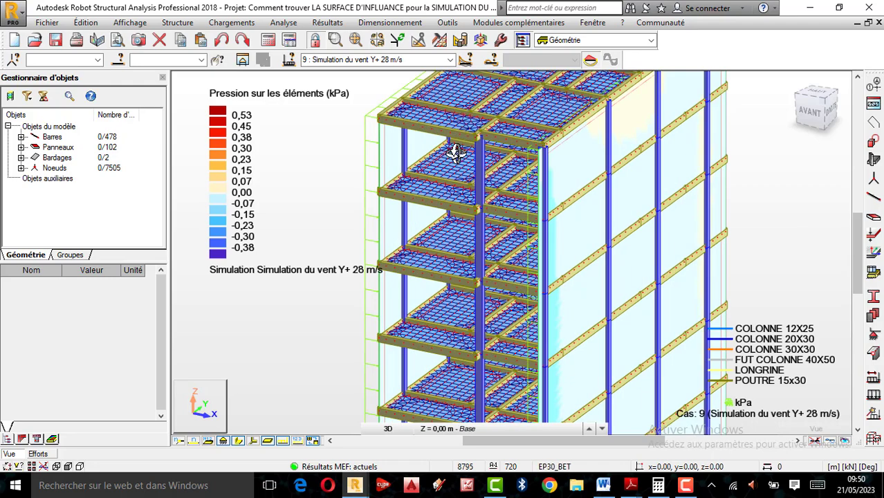
pyautogui.scroll(-2, 454, 152)
pyautogui.scroll(2, 448, 193)
pyautogui.scroll(-3, 470, 180)
pyautogui.scroll(-2, 488, 187)
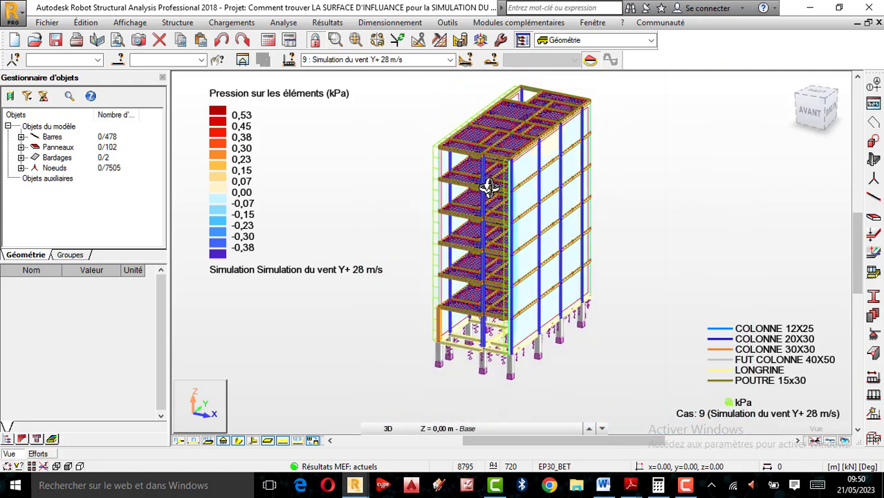
pyautogui.scroll(1, 494, 181)
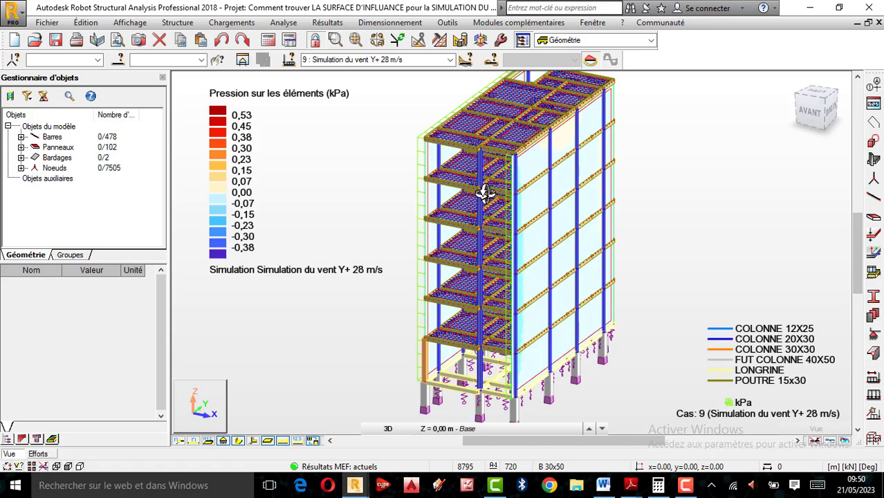
pyautogui.scroll(2, 492, 204)
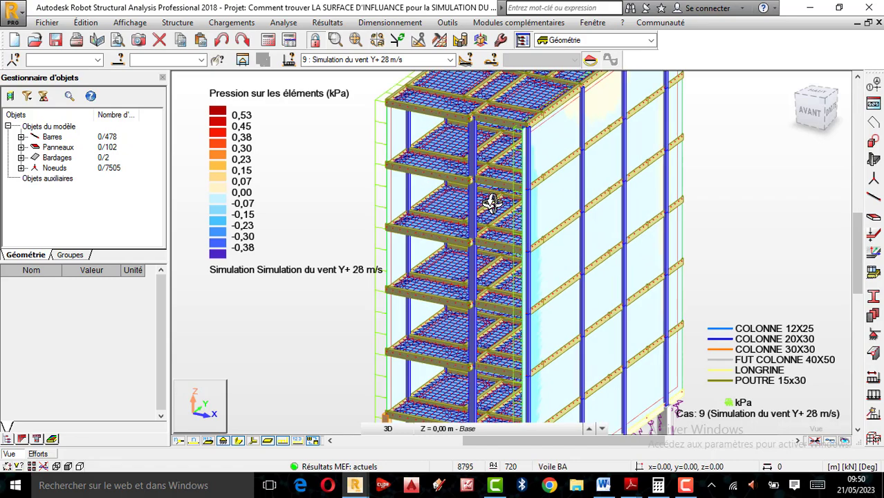
pyautogui.scroll(-3, 493, 204)
pyautogui.scroll(2, 491, 201)
pyautogui.scroll(-1, 491, 201)
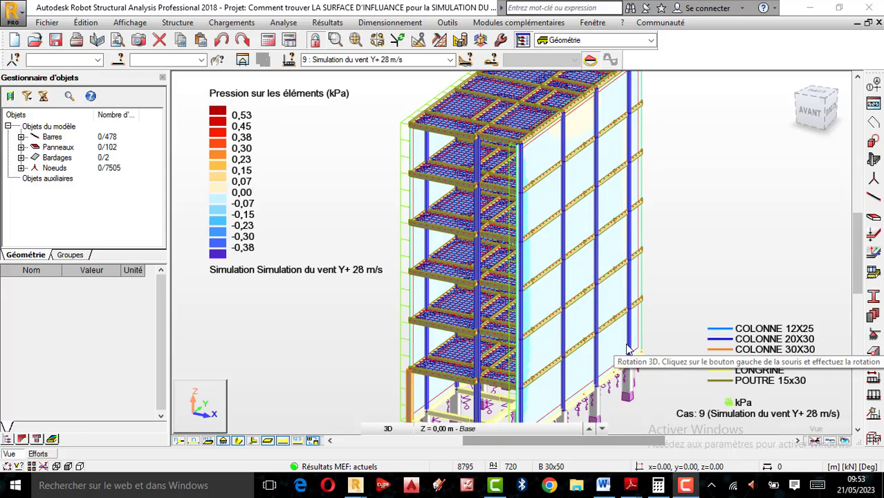
# - Compare the left and right sides of the whole building, and inspect the roof and upper floors at the front
pyautogui.moveTo(472, 243); pyautogui.dragTo(529, 240)
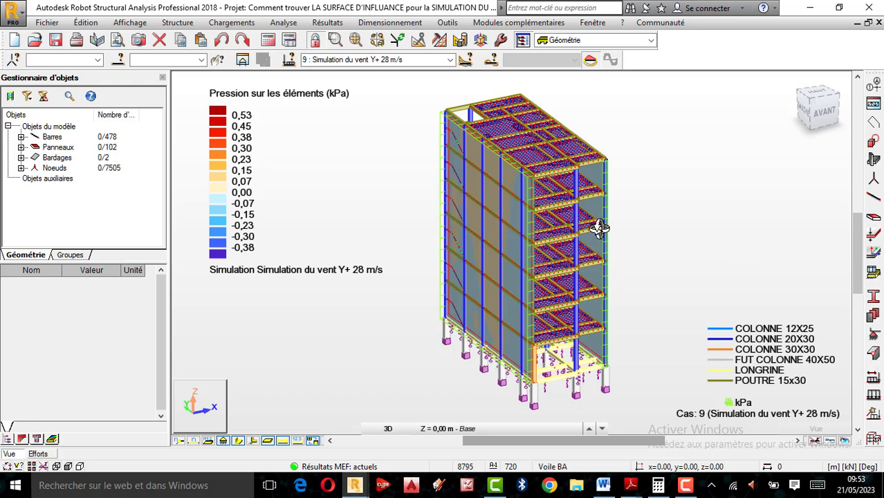
pyautogui.scroll(-2, 599, 228)
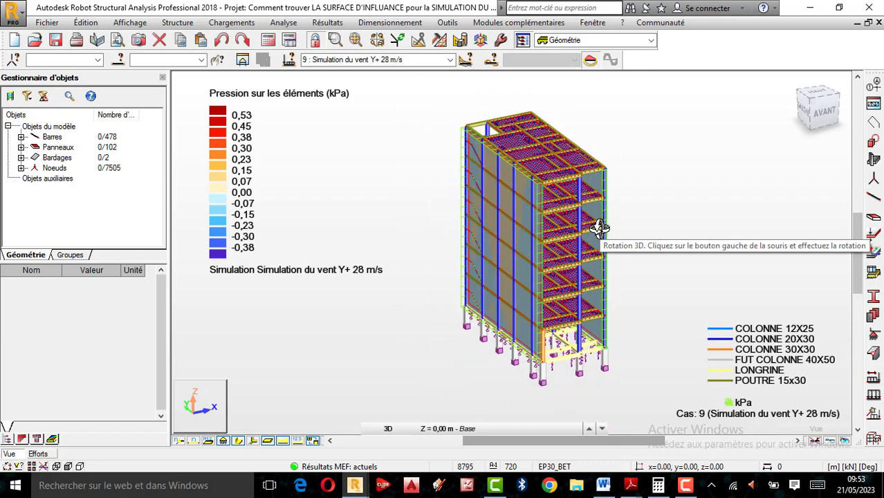
pyautogui.moveTo(595, 252); pyautogui.dragTo(509, 200)
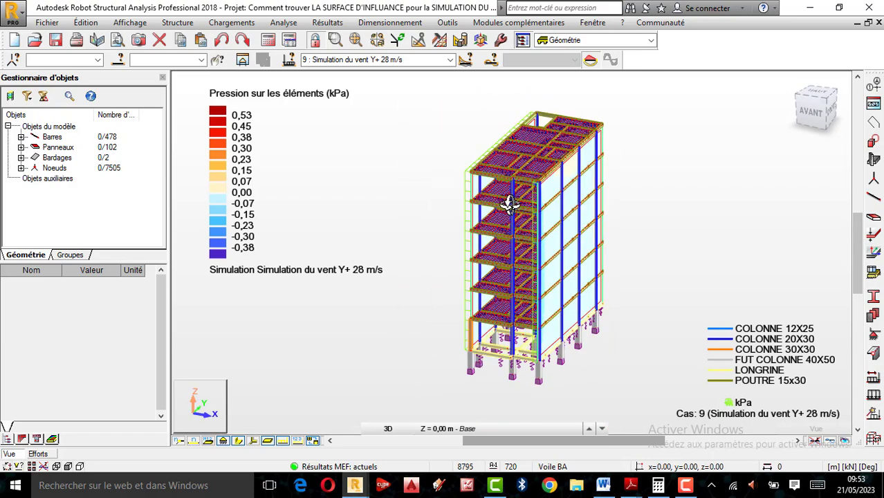
pyautogui.scroll(2, 509, 201)
pyautogui.scroll(-1, 509, 186)
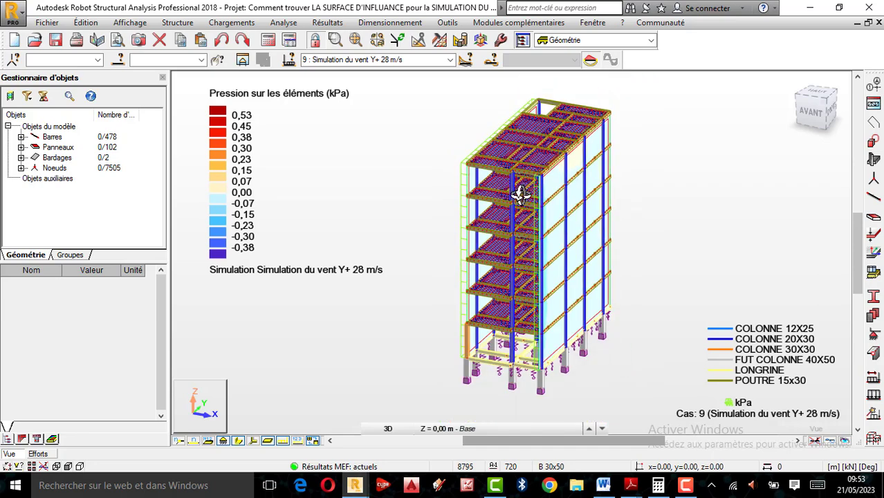
pyautogui.scroll(3, 521, 199)
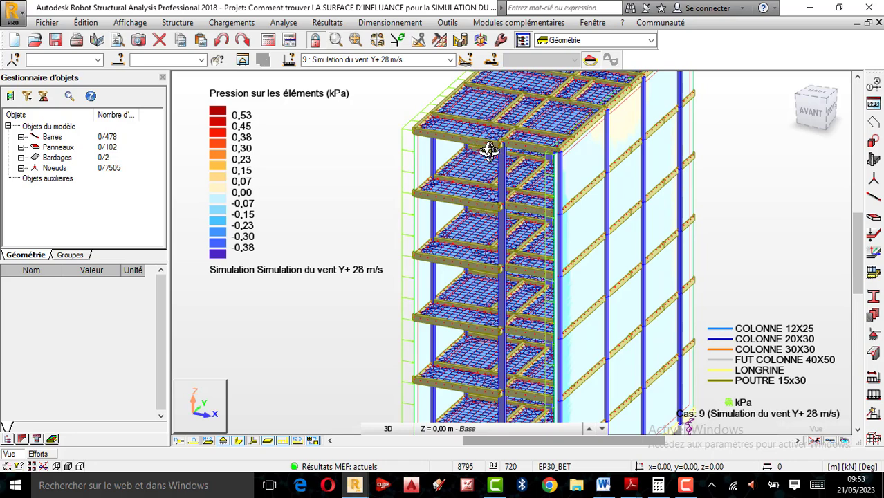
pyautogui.scroll(-2, 488, 146)
pyautogui.scroll(1, 495, 164)
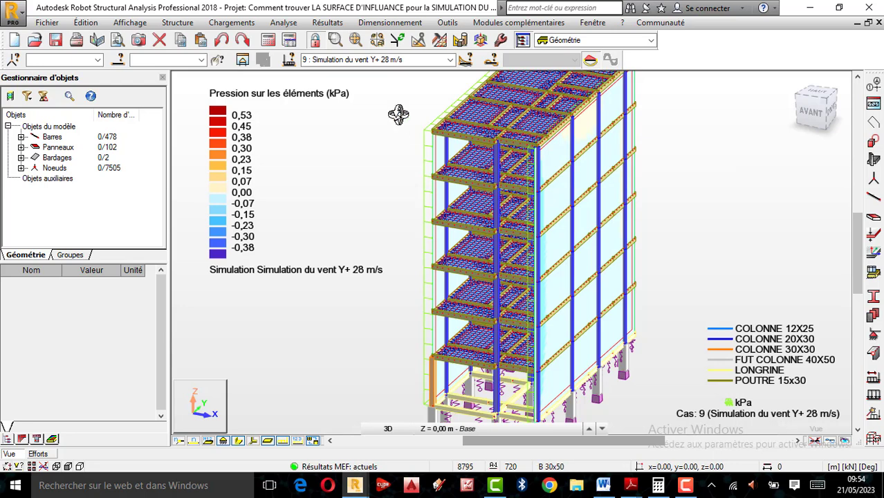
pyautogui.moveTo(401, 124); pyautogui.dragTo(508, 116)
pyautogui.scroll(2, 514, 114)
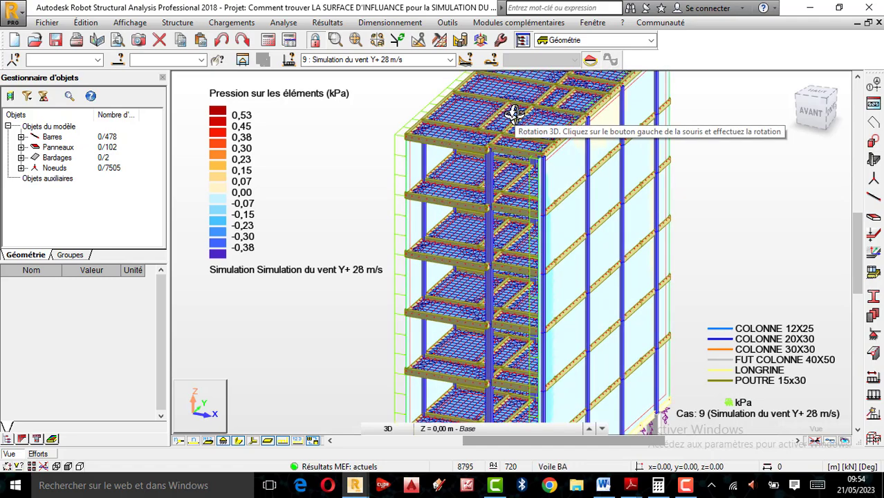
pyautogui.scroll(-3, 513, 114)
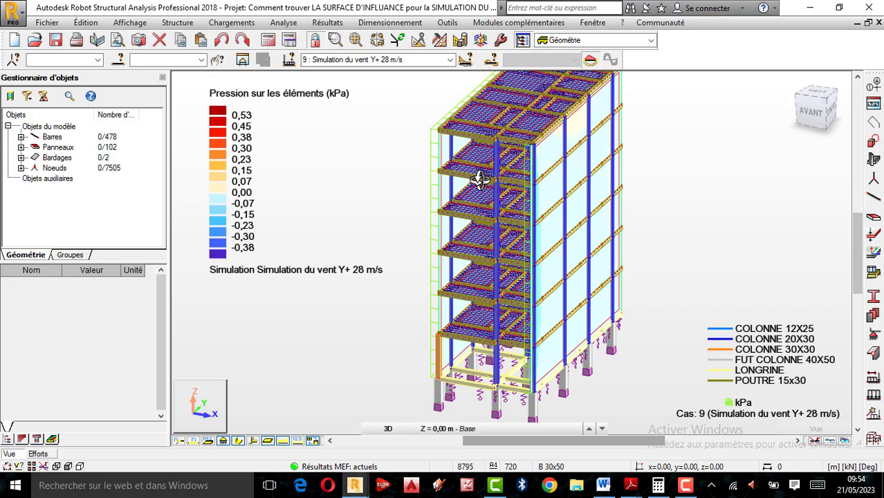
# - Review the pressure distribution over the left facade from the roof edge down to the ground-floor columns and footings
pyautogui.moveTo(458, 178); pyautogui.dragTo(525, 191)
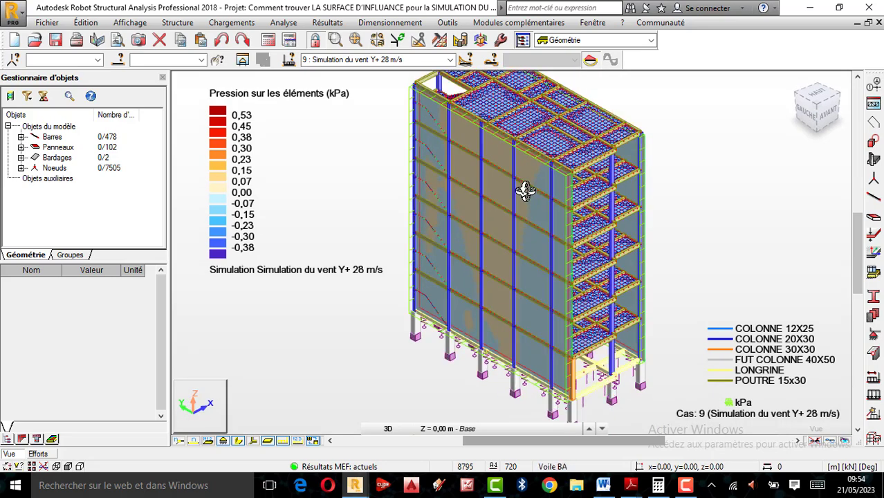
pyautogui.moveTo(613, 135); pyautogui.dragTo(473, 128)
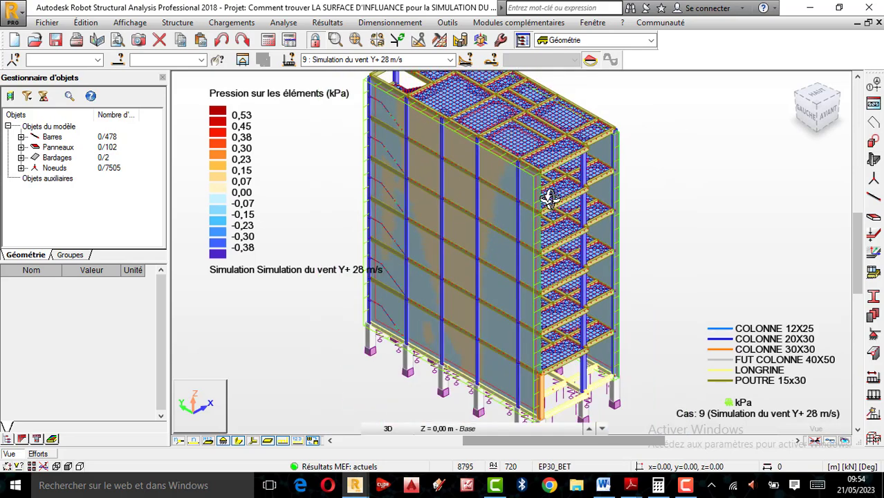
pyautogui.moveTo(548, 198); pyautogui.dragTo(479, 143)
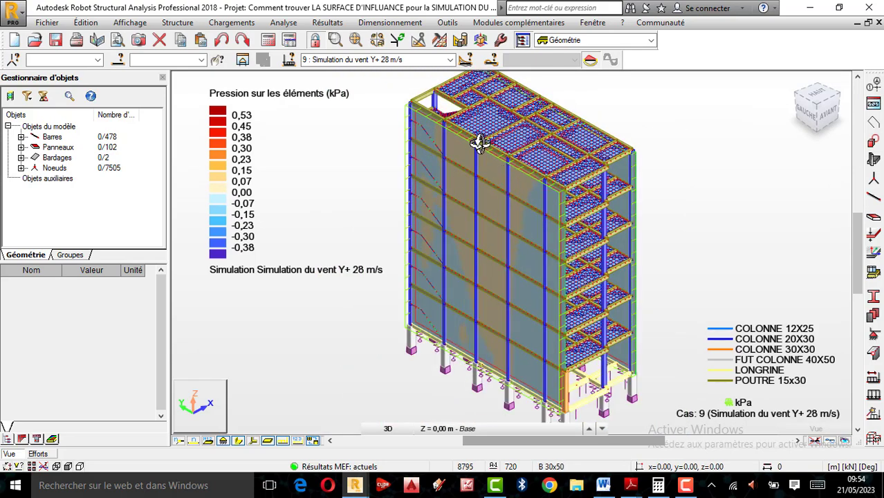
pyautogui.scroll(2, 493, 144)
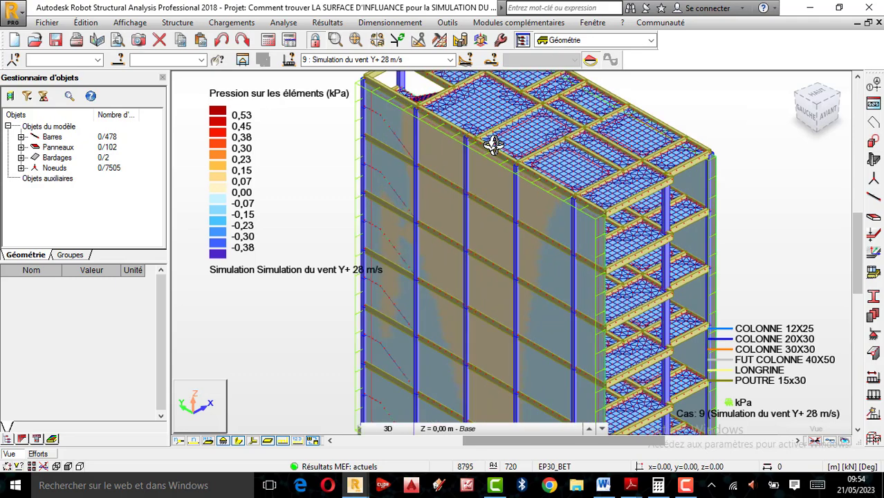
pyautogui.scroll(-1, 492, 144)
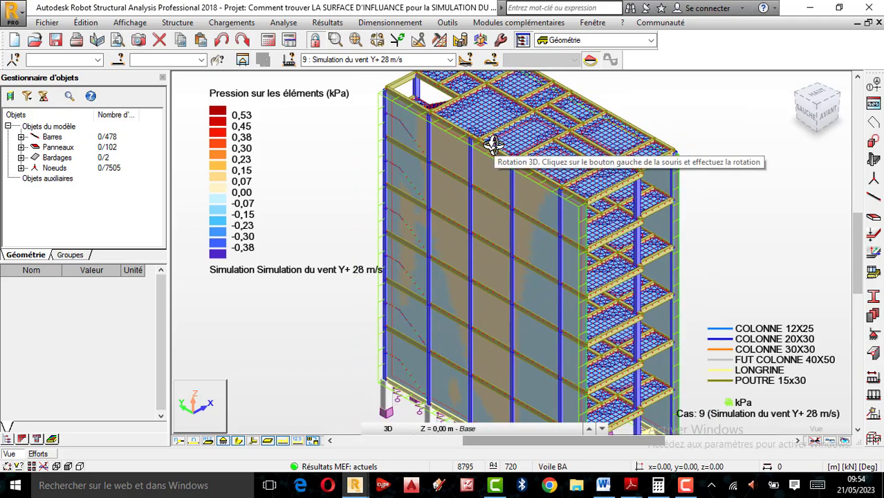
pyautogui.scroll(-2, 492, 144)
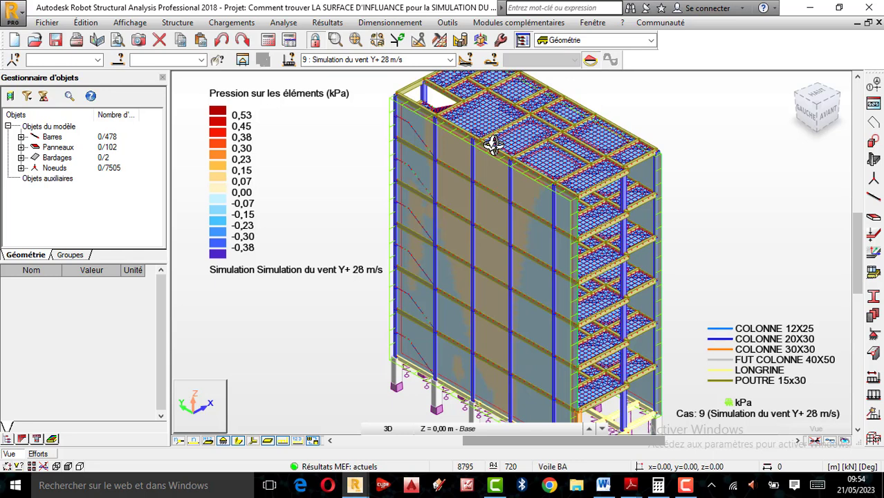
pyautogui.moveTo(493, 144); pyautogui.dragTo(516, 175)
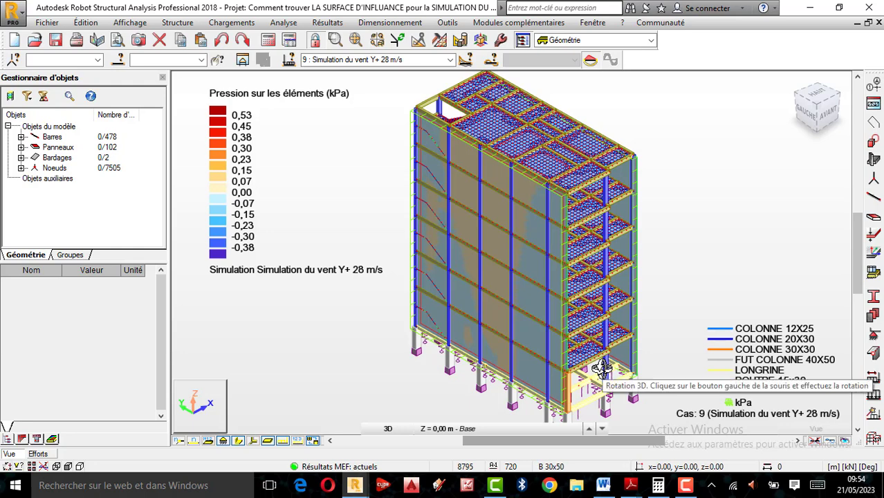
pyautogui.scroll(2, 600, 365)
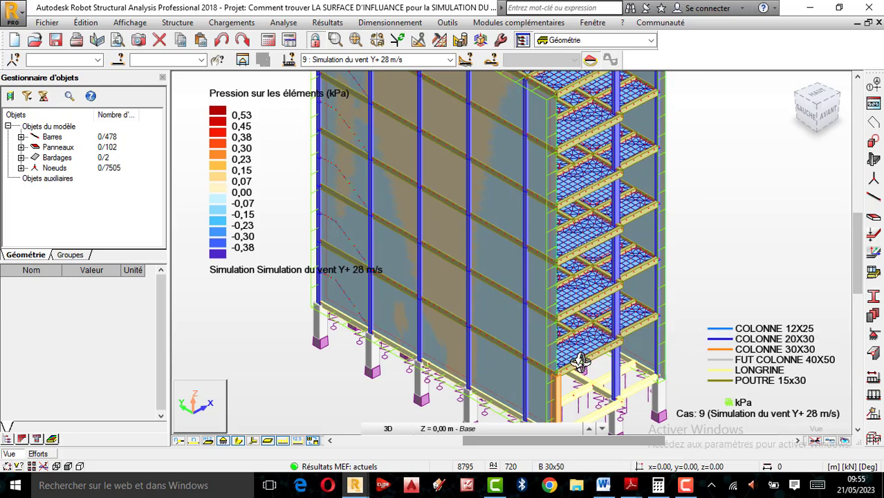
# - Examine the left facade's pressure zones and the front bays, alternating between the whole building and close-up views
pyautogui.scroll(-3, 579, 363)
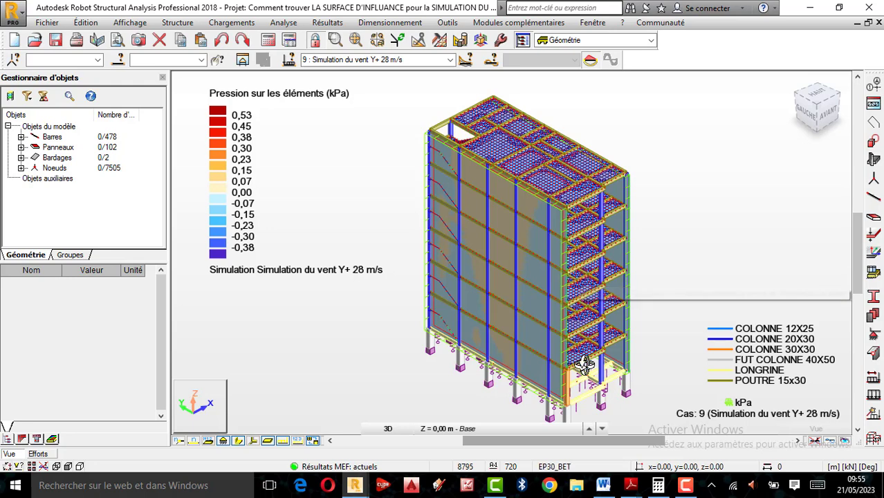
pyautogui.scroll(2, 585, 364)
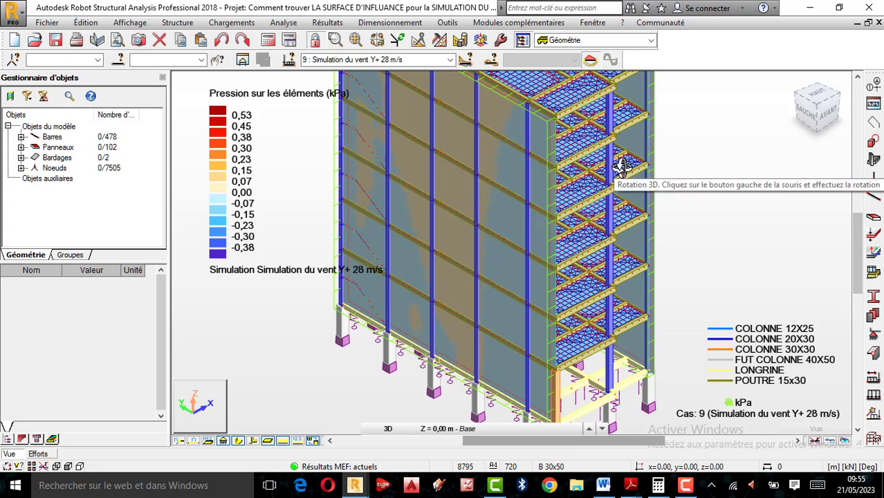
pyautogui.moveTo(621, 167); pyautogui.dragTo(594, 202)
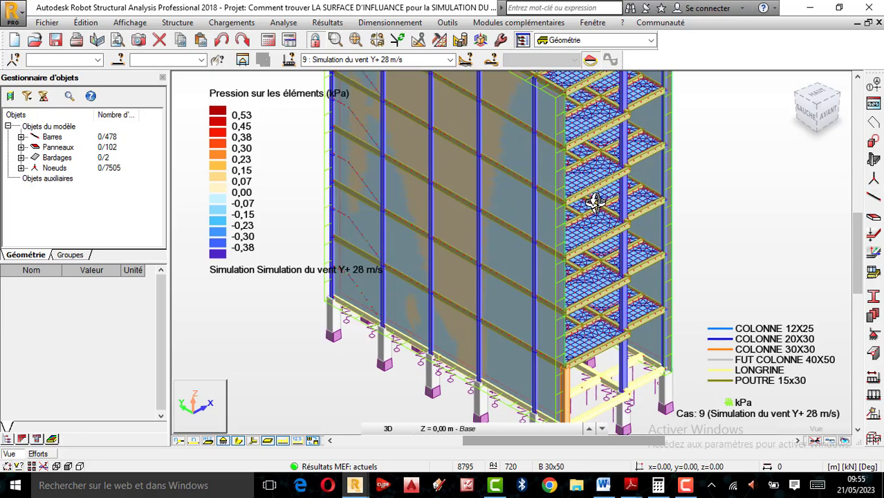
pyautogui.scroll(-7, 594, 201)
pyautogui.scroll(6, 561, 171)
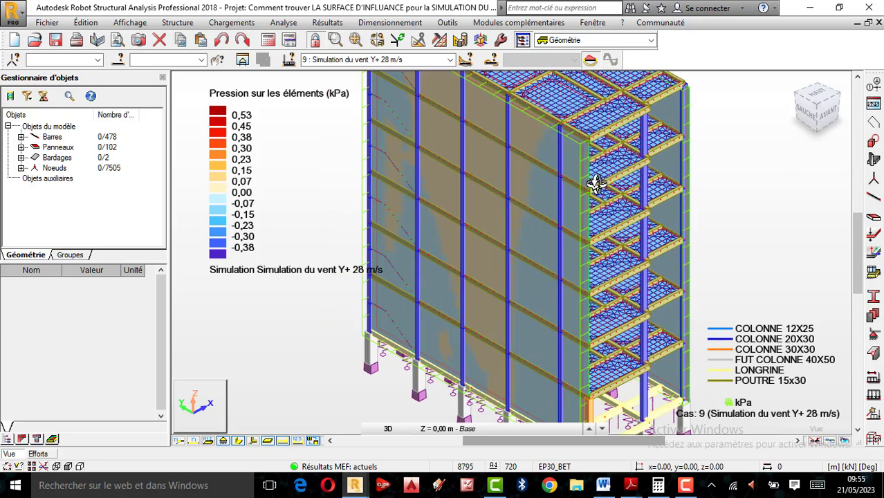
pyautogui.scroll(-4, 510, 208)
pyautogui.scroll(6, 509, 206)
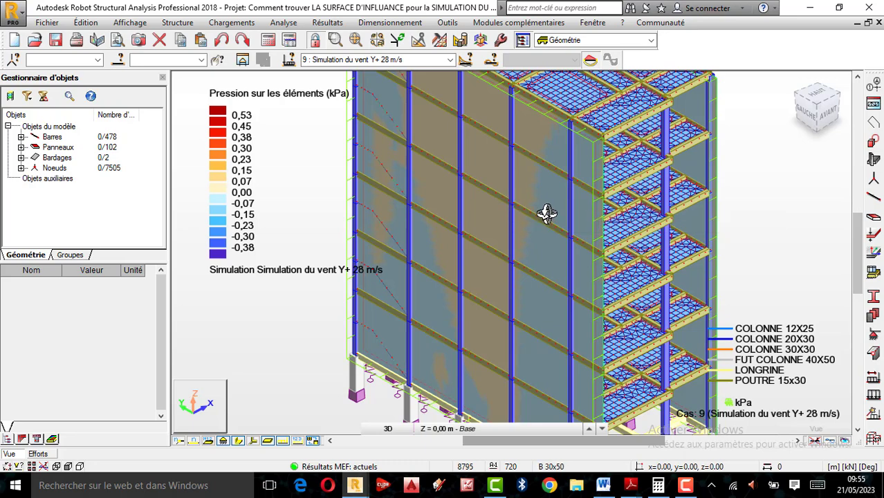
pyautogui.scroll(-3, 545, 211)
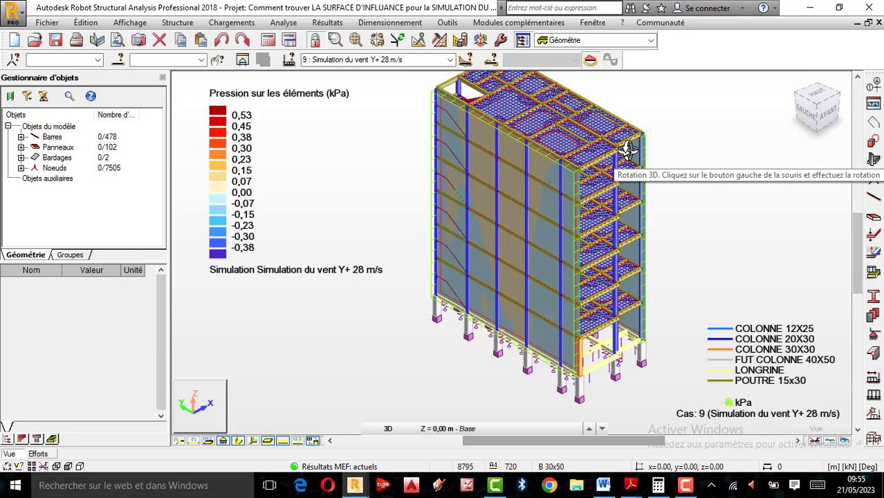
pyautogui.scroll(1, 627, 152)
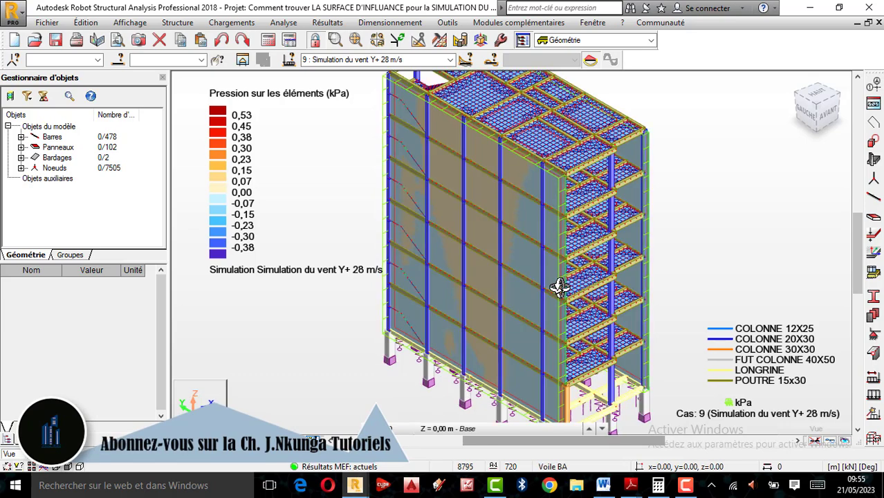
# - Inspect the building's front bays, leave 3D rotation mode, and examine the lowest front beam above the ground-floor opening
pyautogui.scroll(-4, 560, 288)
pyautogui.scroll(5, 565, 327)
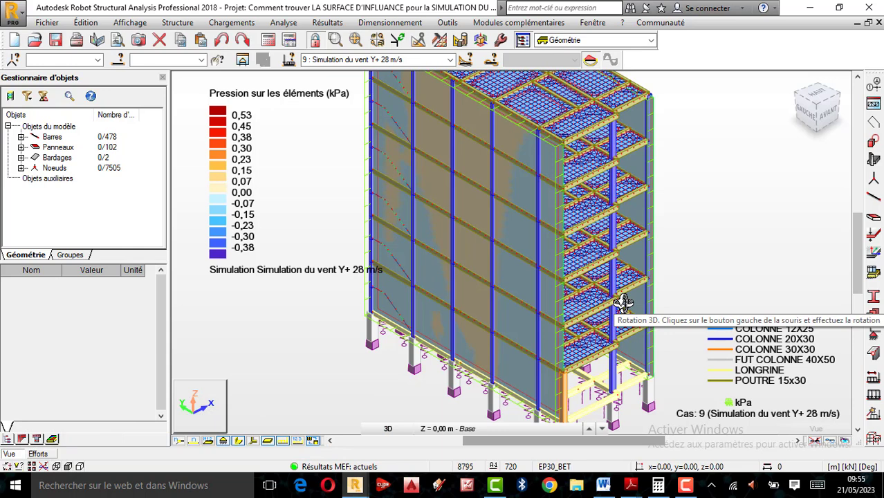
pyautogui.scroll(-3, 623, 302)
pyautogui.rightClick(644, 192)
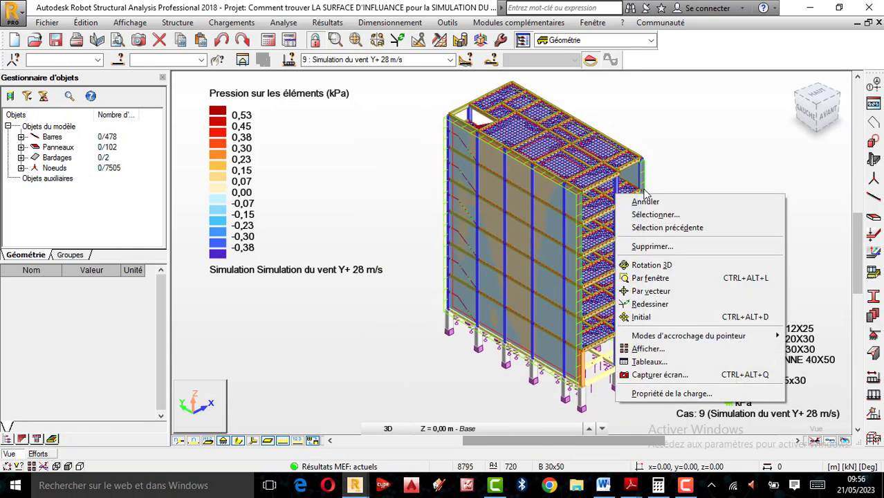
pyautogui.click(644, 201)
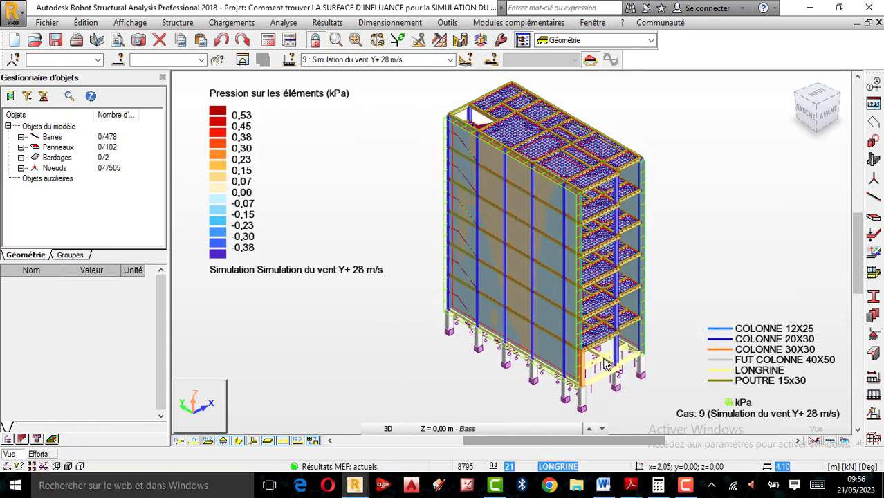
pyautogui.scroll(3, 603, 363)
pyautogui.scroll(1, 582, 342)
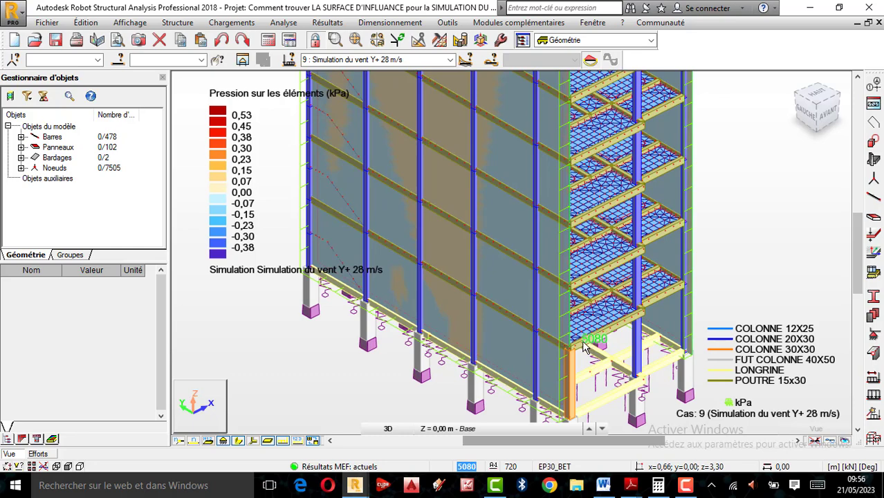
pyautogui.scroll(2, 614, 335)
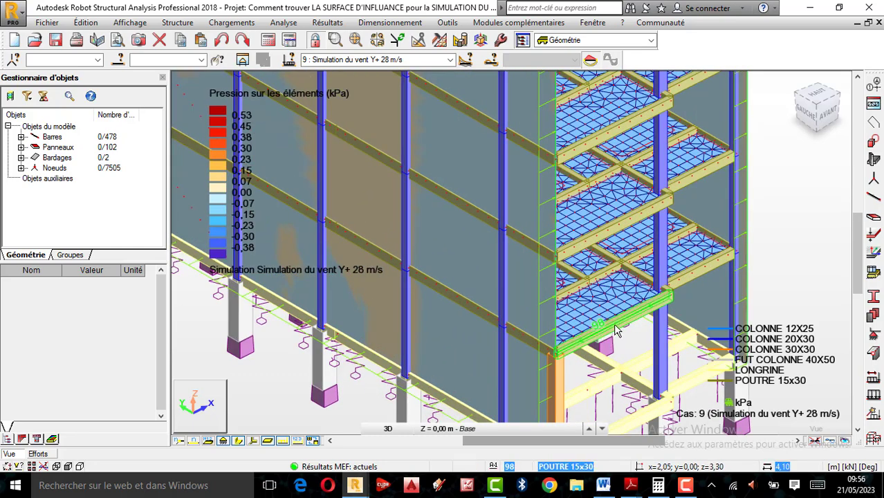
pyautogui.click(613, 325)
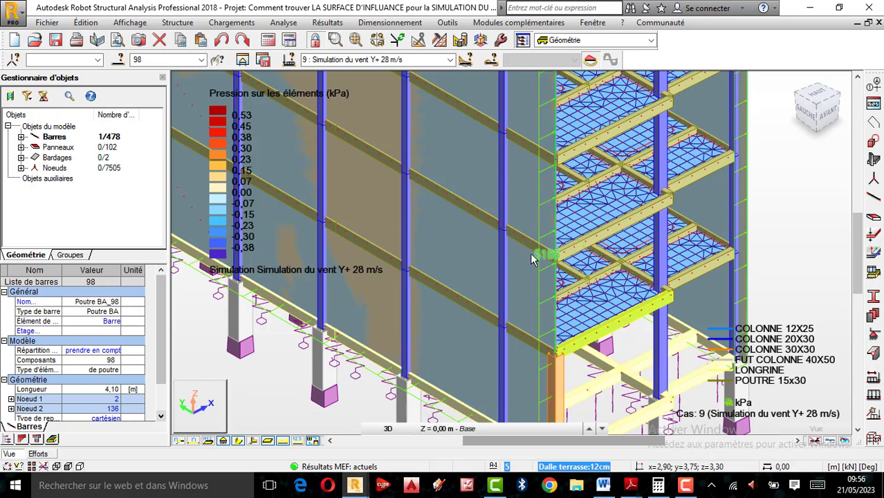
pyautogui.scroll(-1, 532, 259)
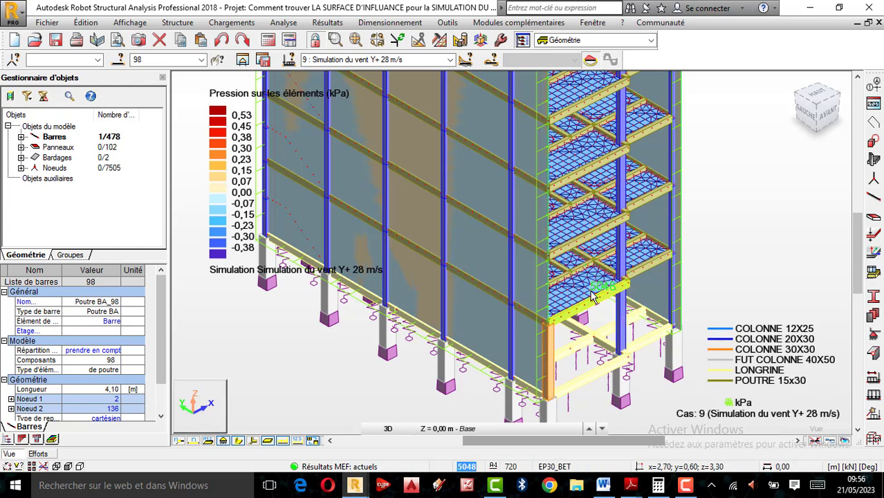
pyautogui.click(86, 23)
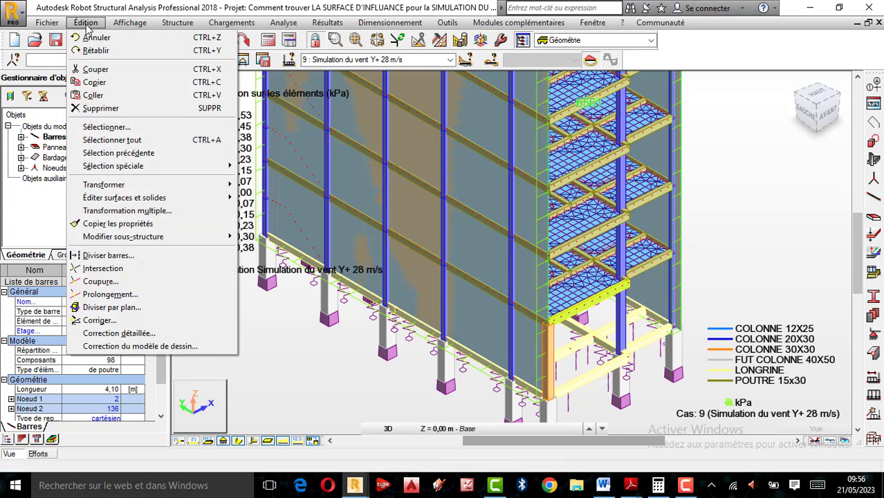
pyautogui.moveTo(139, 185)
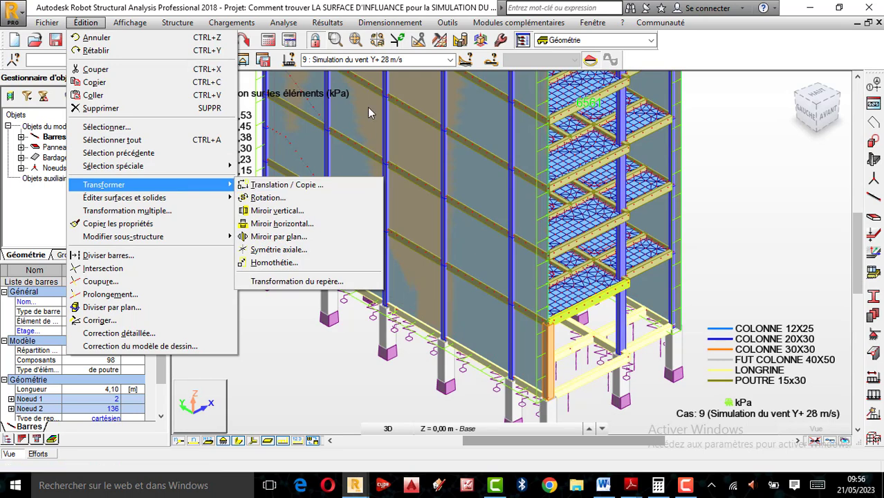
pyautogui.moveTo(407, 25)
pyautogui.click(731, 120)
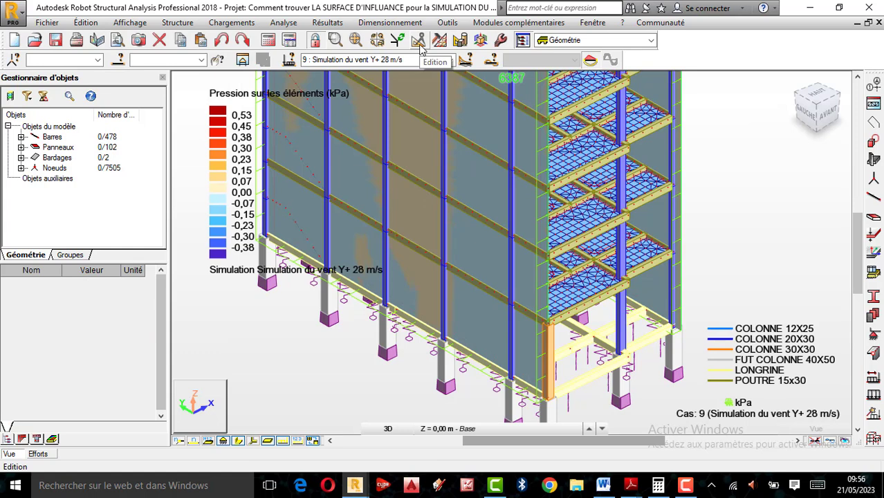
# - Copy the lowest front POUTRE 15x30 beam above the ground-floor opening once, using translation vector 0;-1,2;0 m, and accept changing the structure
pyautogui.click(573, 315)
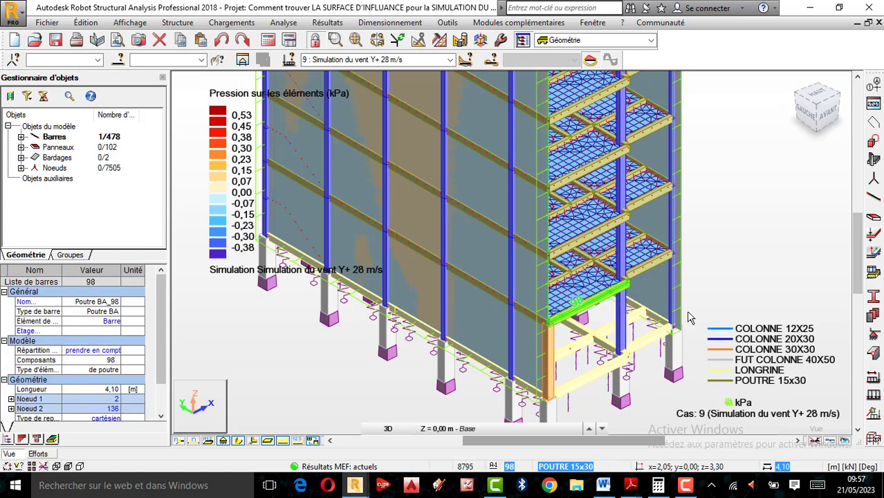
pyautogui.click(87, 23)
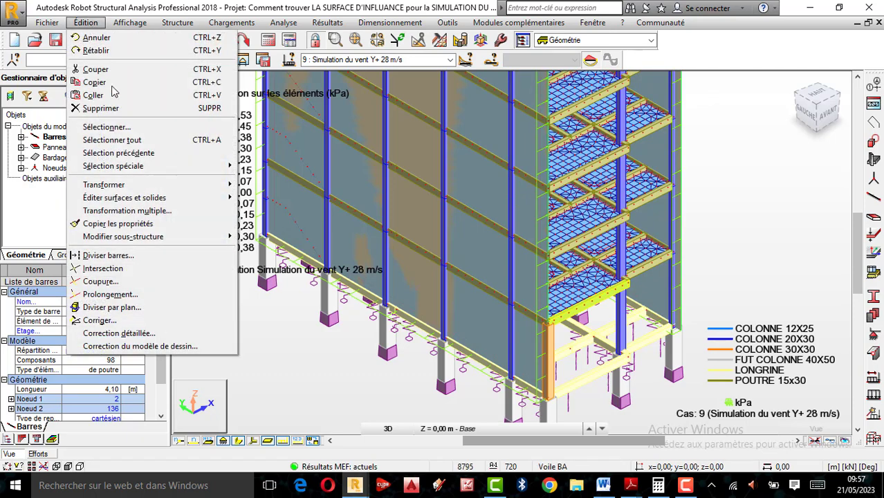
pyautogui.moveTo(137, 199)
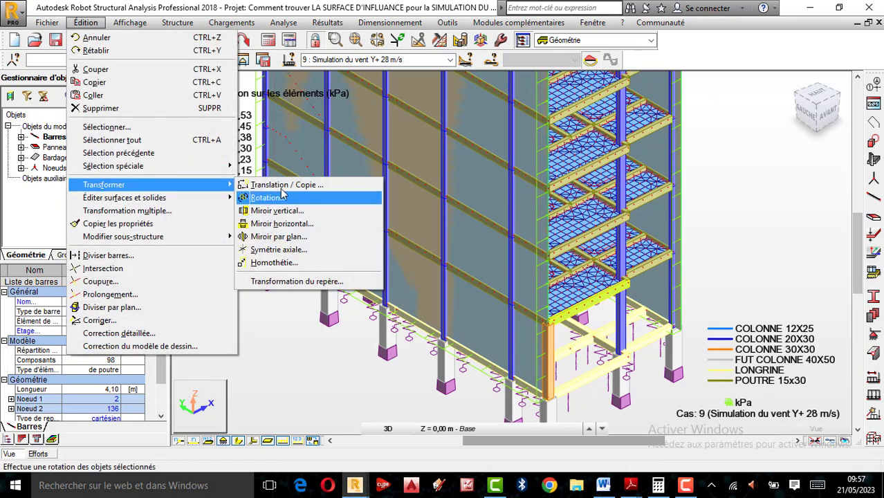
pyautogui.click(286, 184)
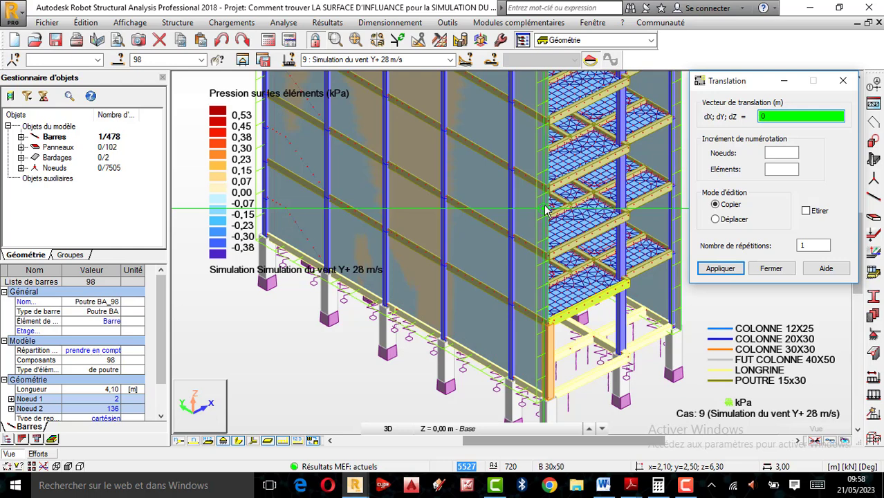
pyautogui.write(';-')
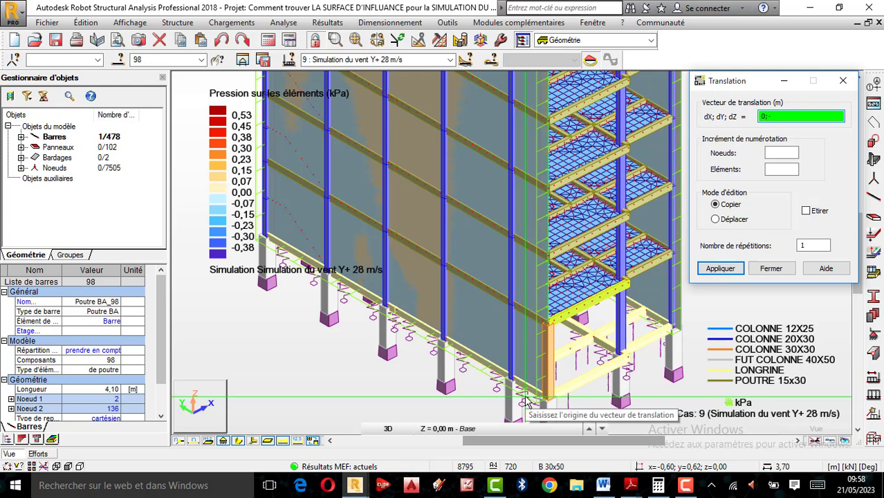
pyautogui.write('1;')
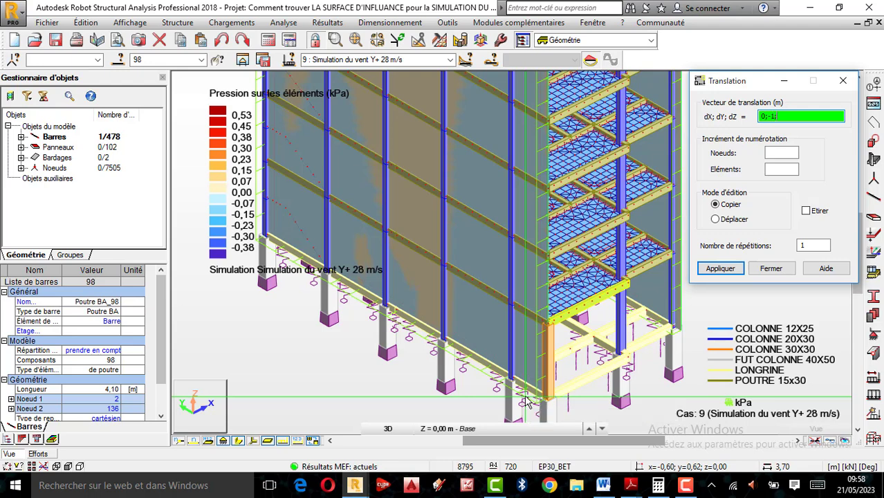
pyautogui.press('BackSpace')
pyautogui.write(',2')
pyautogui.write(';0')
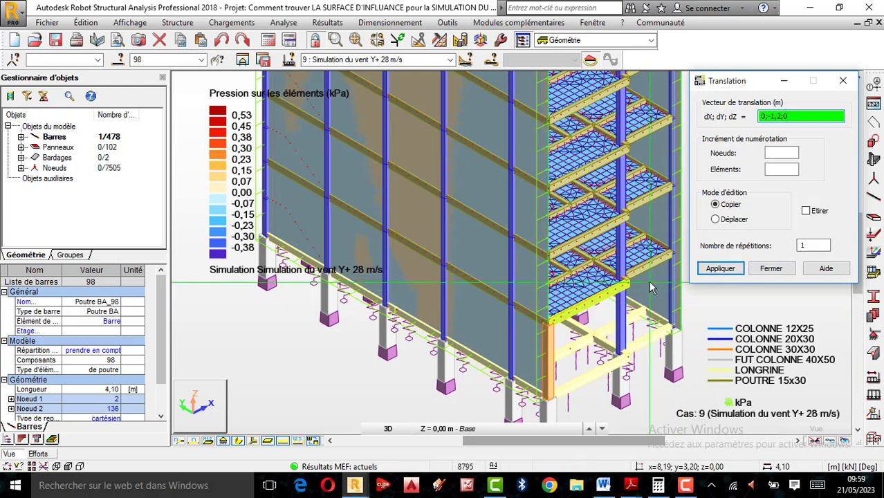
pyautogui.click(717, 273)
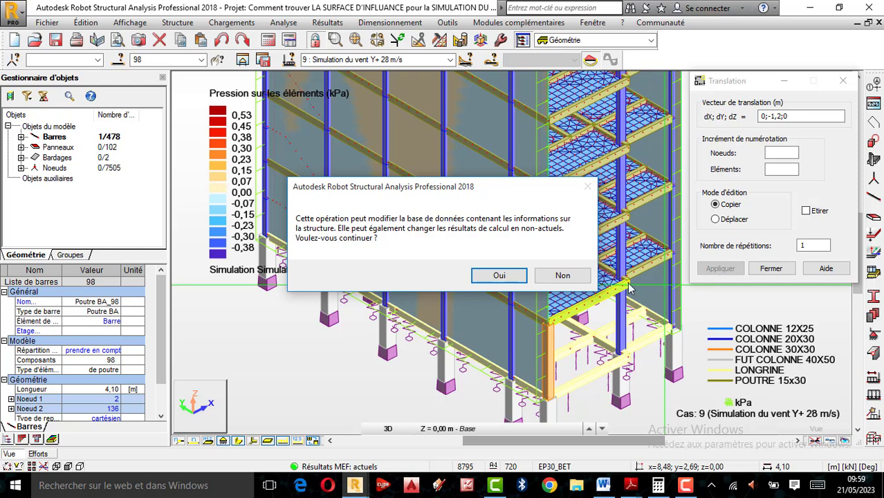
pyautogui.click(519, 275)
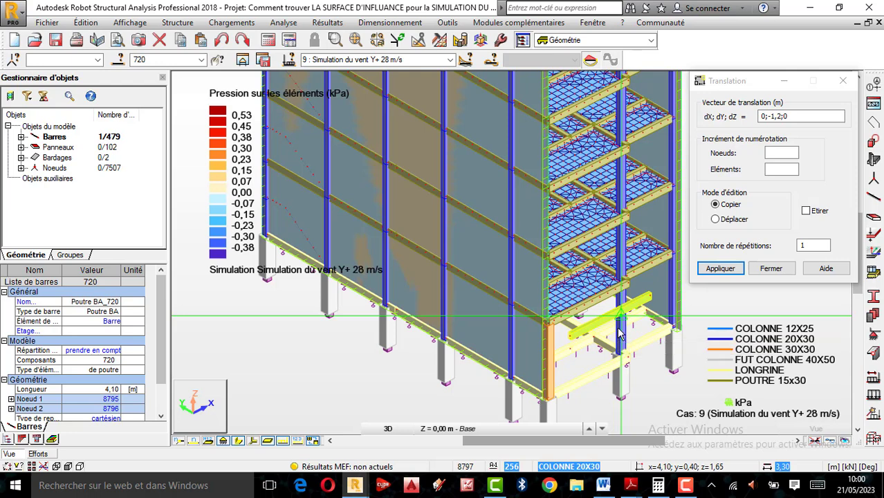
pyautogui.click(784, 270)
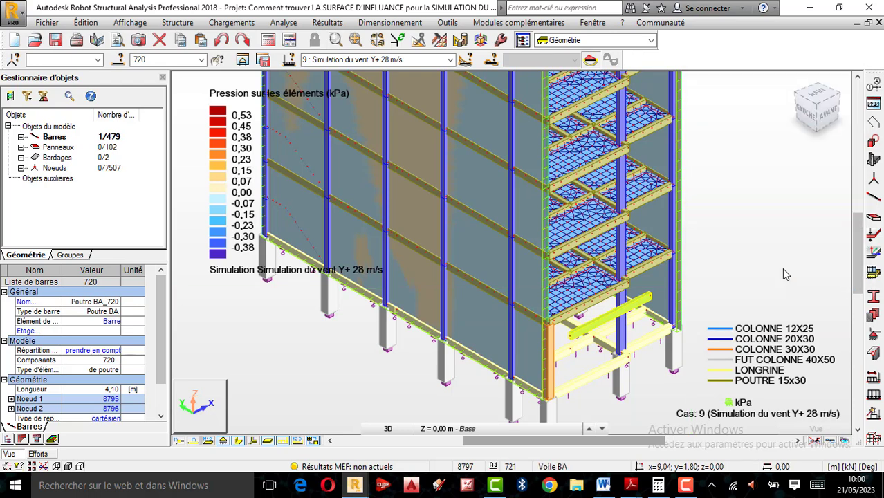
pyautogui.click(770, 251)
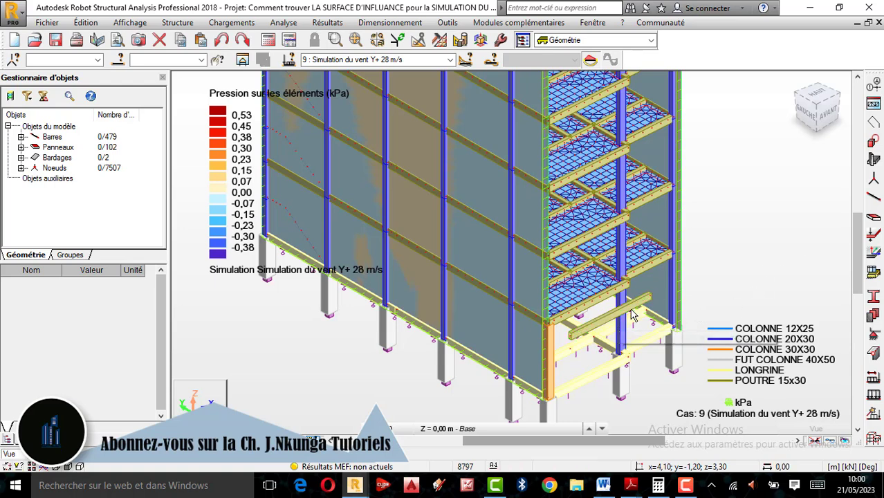
# - Extend the two side beams of the lowest front slab, bars 283 and 446, outward to the copied front beam
pyautogui.click(606, 320)
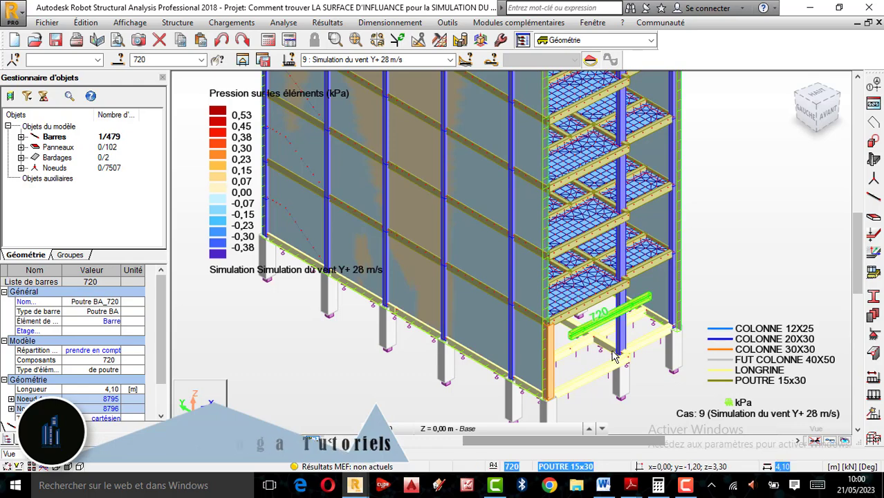
pyautogui.scroll(3, 612, 352)
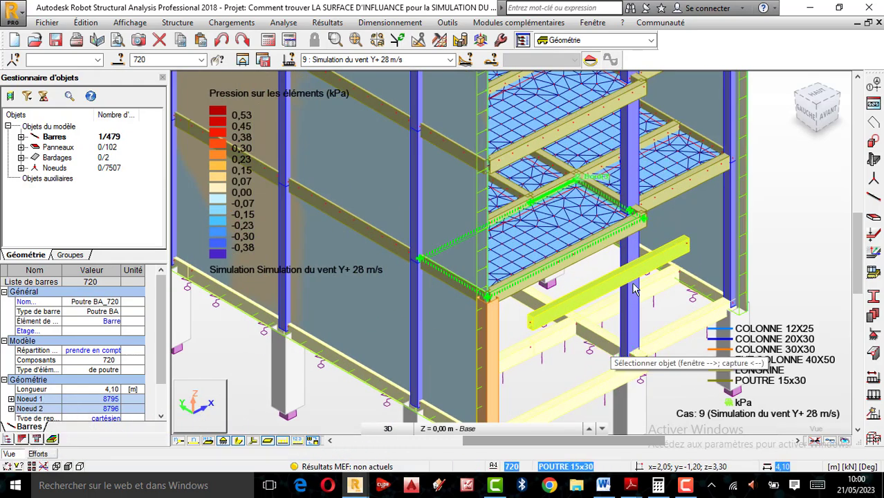
pyautogui.click(417, 43)
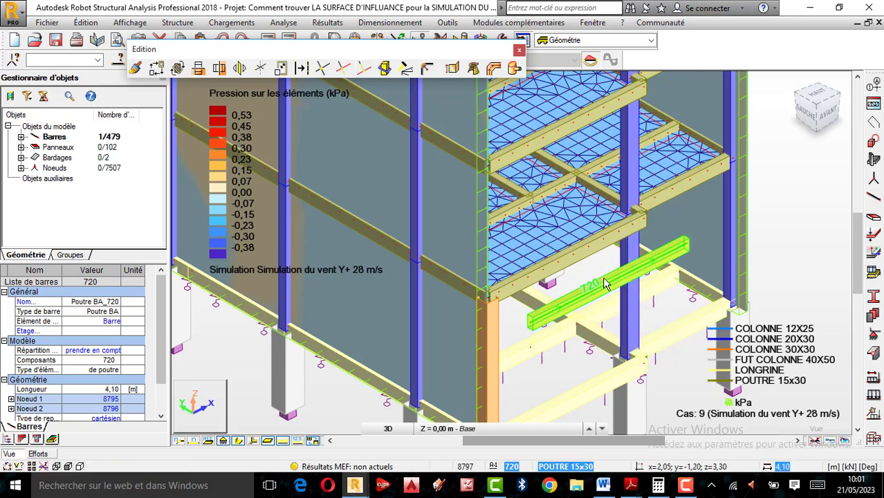
pyautogui.click(364, 69)
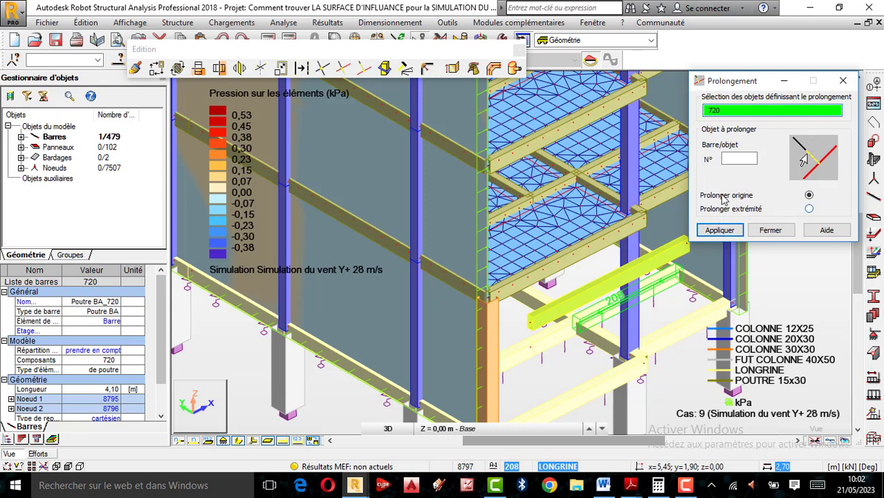
pyautogui.click(732, 165)
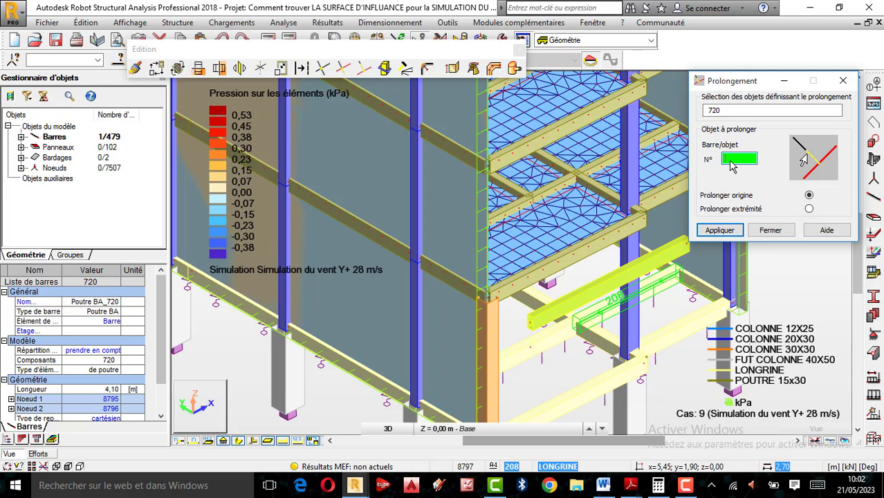
pyautogui.click(455, 285)
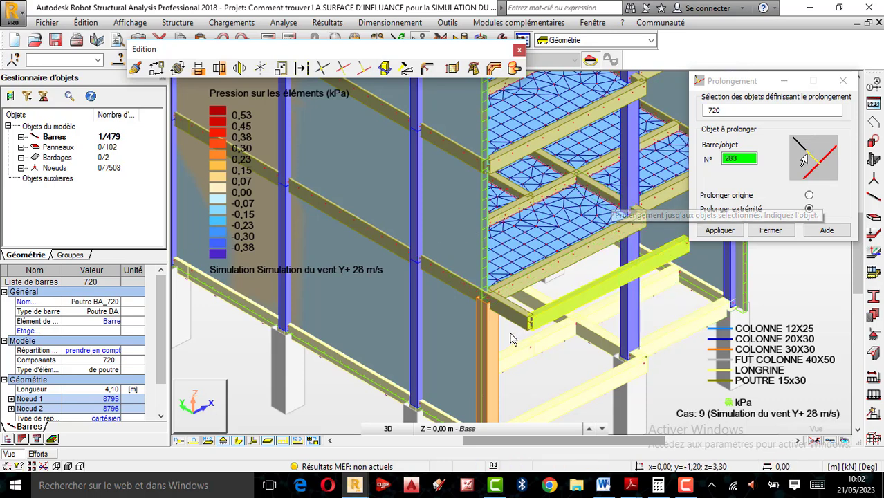
pyautogui.click(606, 196)
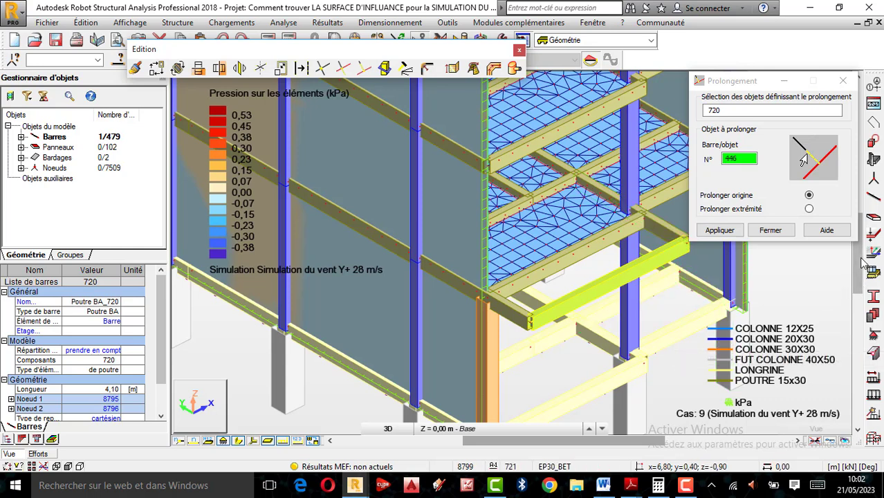
# - Leave the extension command, check the lowest front floor panel, clear its selection, and close the Edition tools
pyautogui.click(771, 230)
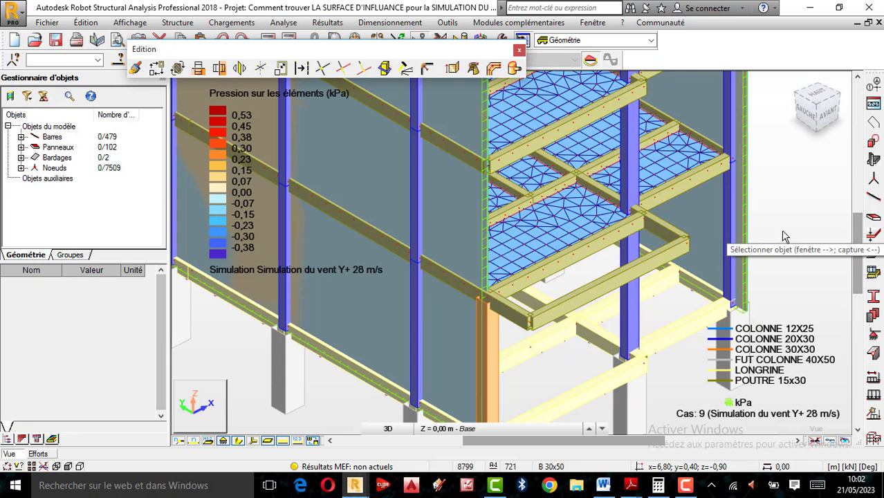
pyautogui.click(572, 232)
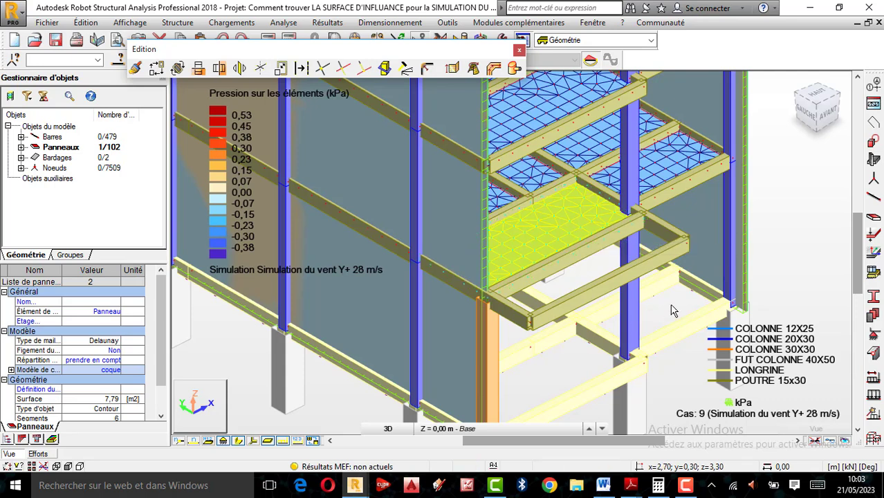
pyautogui.click(795, 249)
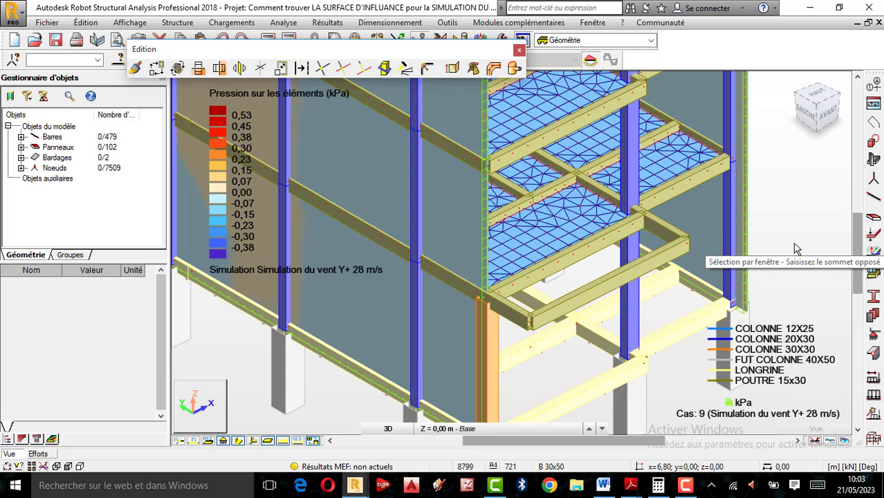
pyautogui.click(519, 52)
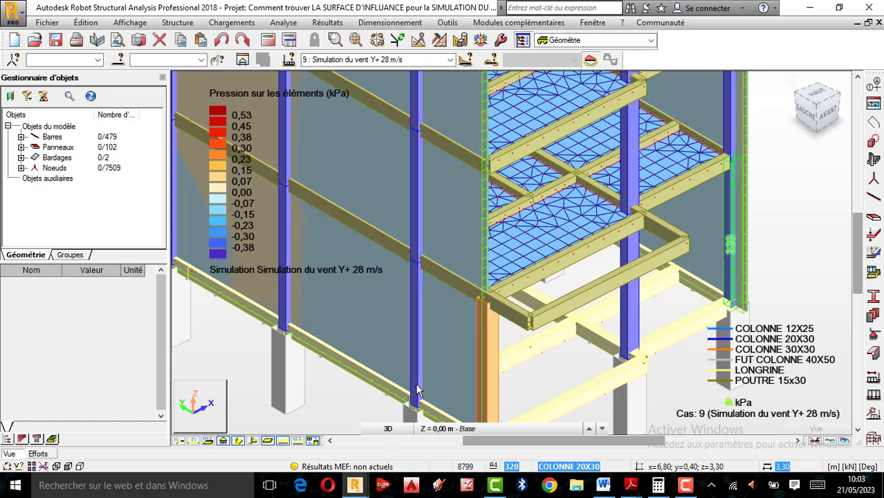
# - Look for the projecting front beam frame in the XY plan at the Base level and at Z = 1,65 m
pyautogui.click(389, 429)
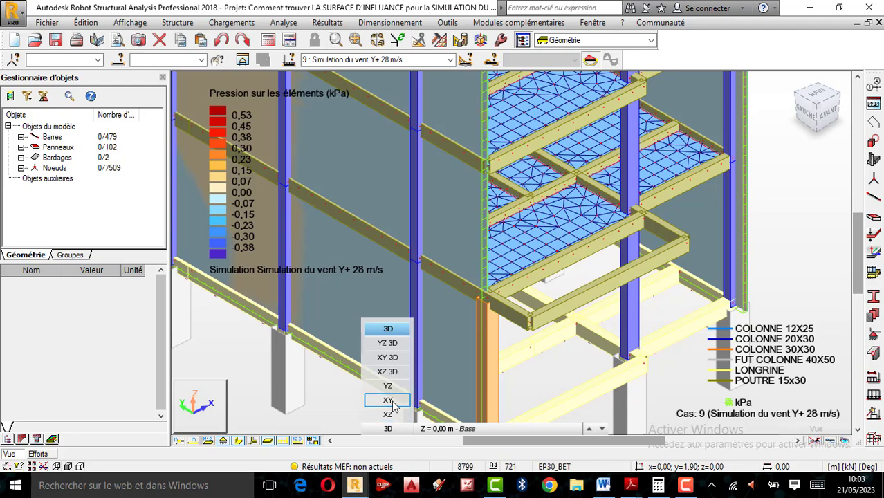
pyautogui.click(388, 401)
pyautogui.scroll(-3, 610, 267)
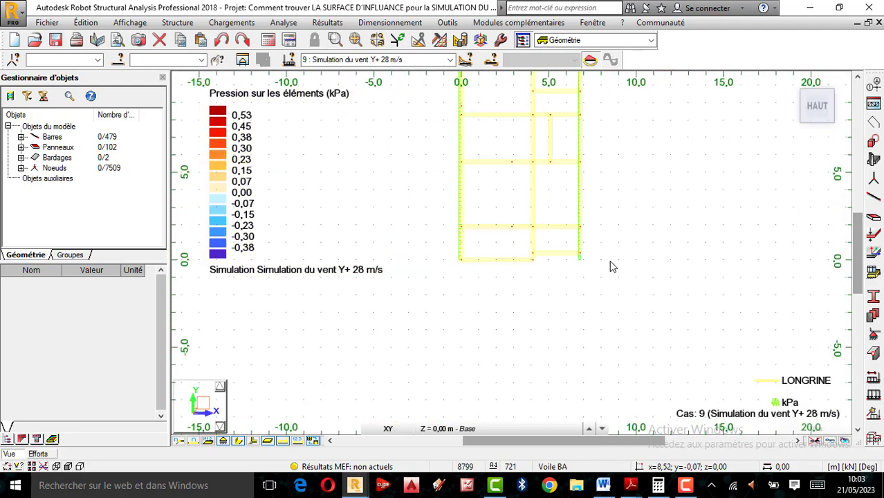
pyautogui.scroll(1, 602, 276)
pyautogui.scroll(1, 600, 207)
pyautogui.click(553, 428)
pyautogui.click(585, 401)
pyautogui.scroll(3, 529, 381)
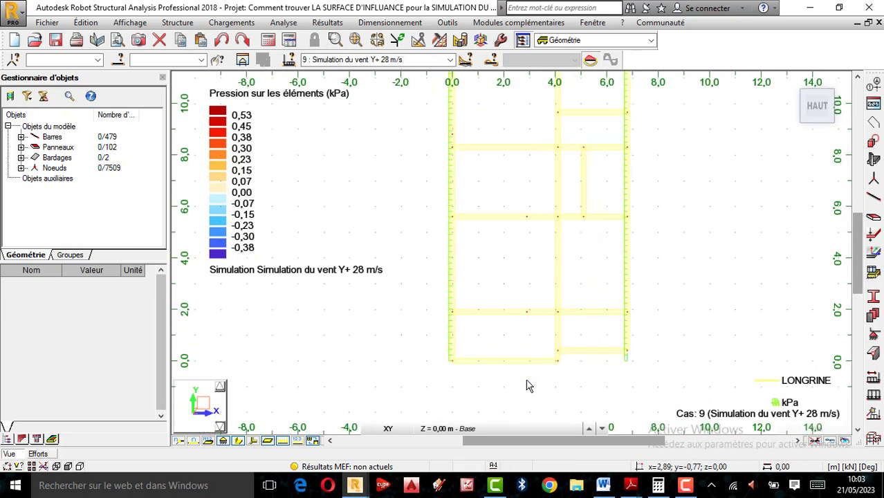
pyautogui.scroll(-2, 548, 329)
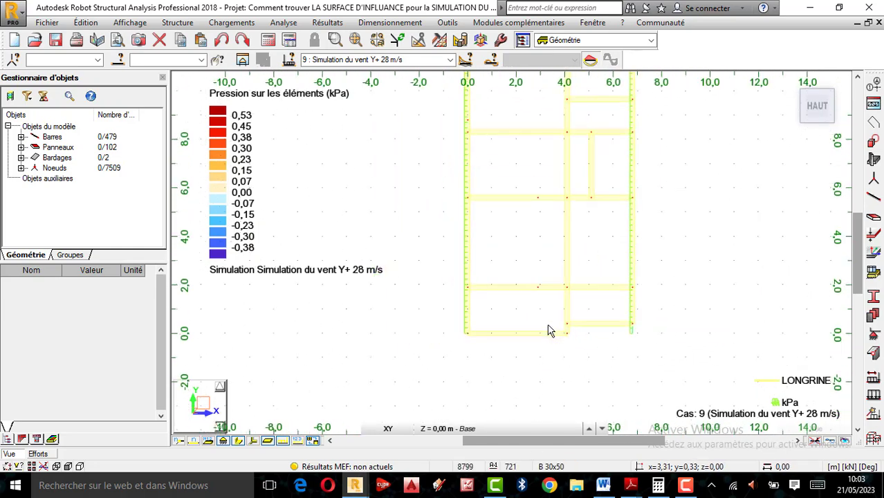
pyautogui.click(430, 430)
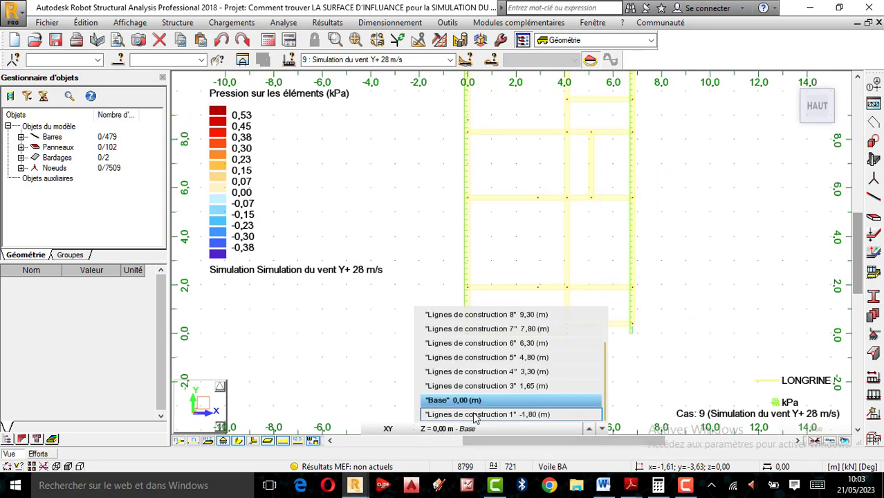
pyautogui.click(484, 385)
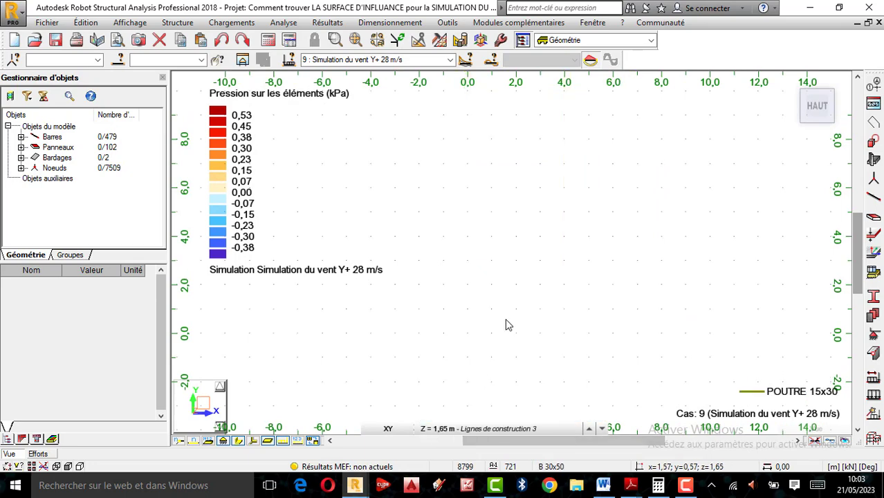
pyautogui.scroll(-2, 505, 320)
pyautogui.scroll(3, 506, 207)
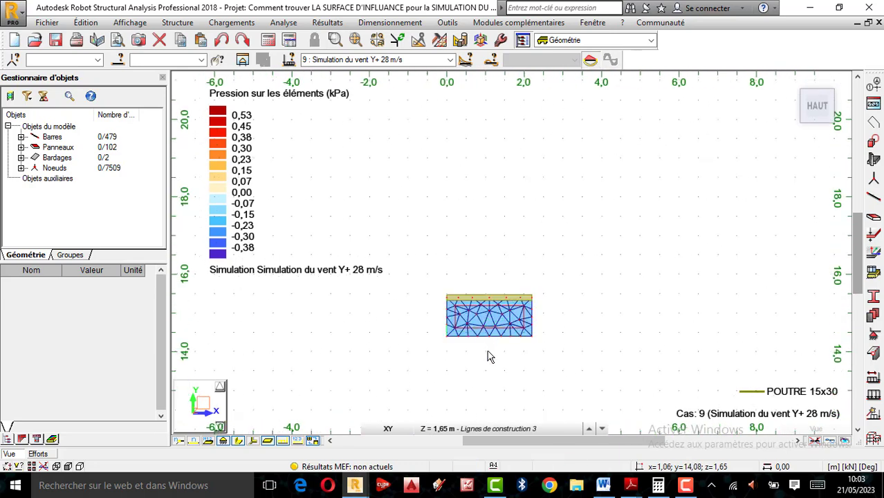
pyautogui.scroll(2, 489, 354)
# - View the XZ elevation at Y = 0,00 m and the lower front of the building in 3D
pyautogui.click(387, 429)
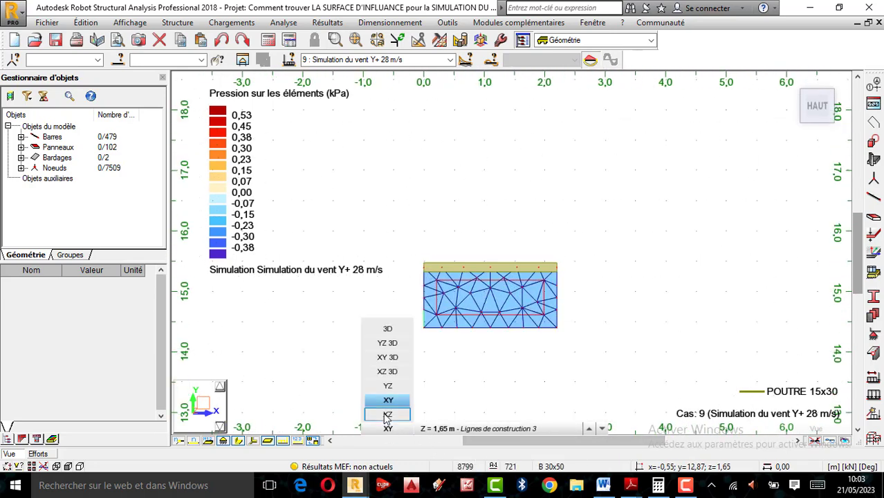
pyautogui.click(387, 414)
pyautogui.click(426, 429)
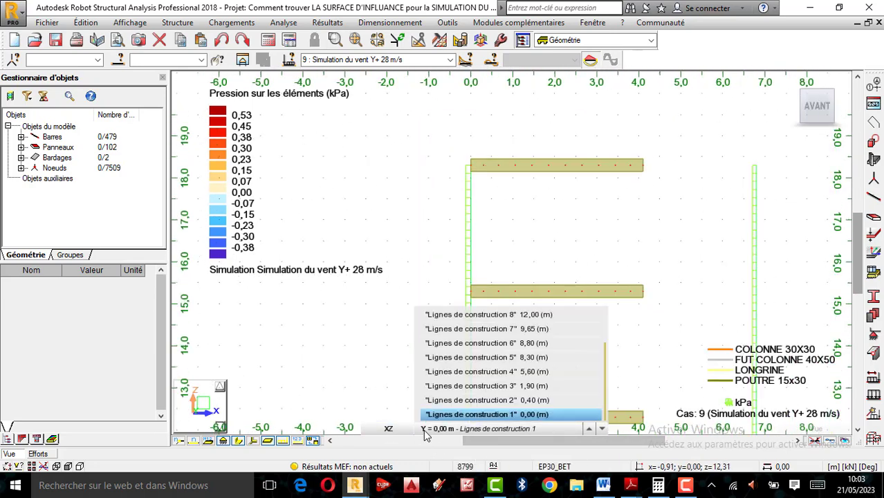
pyautogui.click(443, 415)
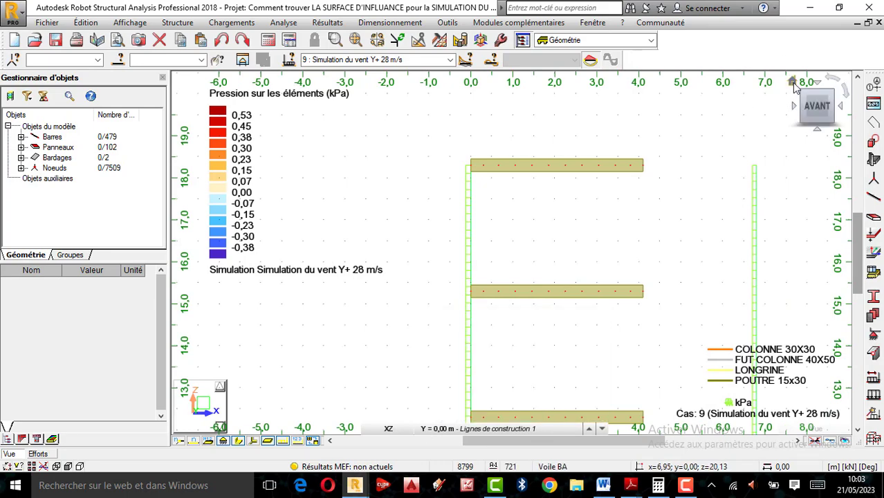
pyautogui.click(794, 83)
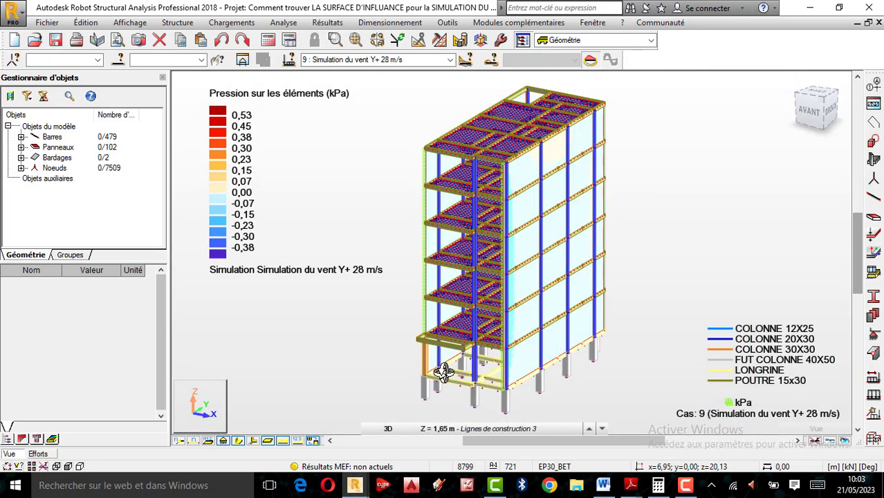
pyautogui.scroll(2, 531, 307)
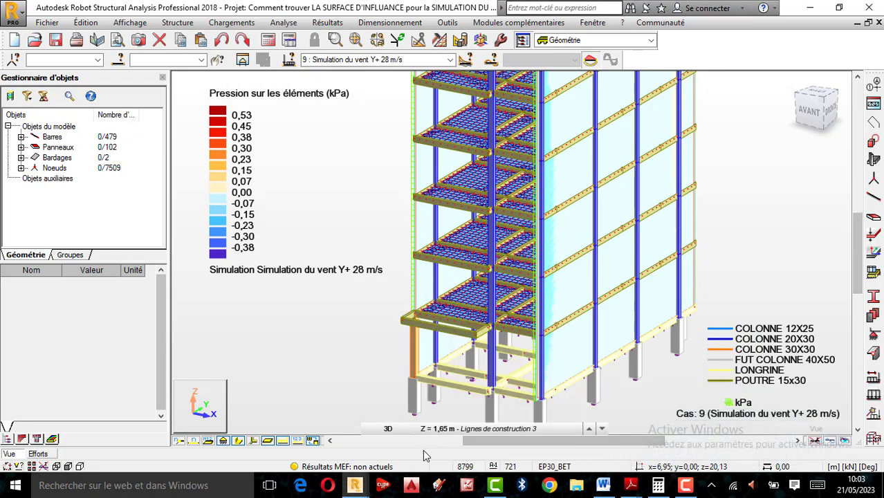
pyautogui.click(400, 430)
pyautogui.click(685, 486)
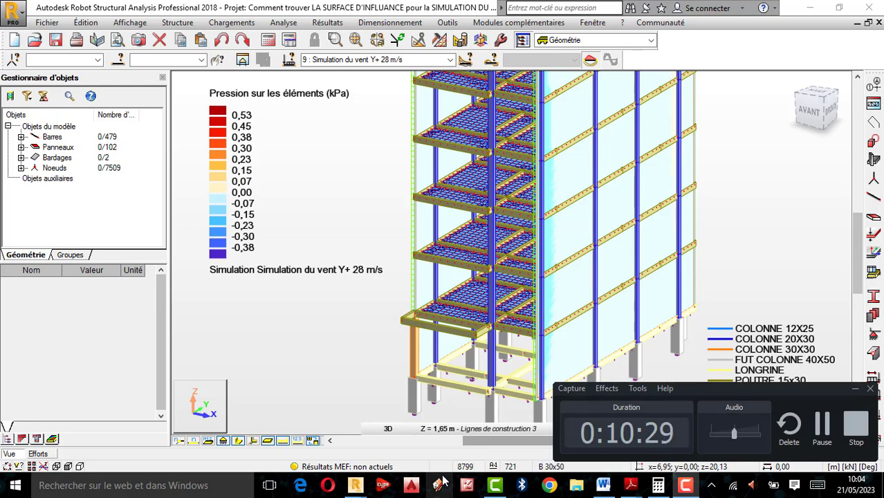
# - Display the XY plan at Z = 3,30 m, Lignes de construction 4, focused on the projecting front beam frame
pyautogui.click(387, 429)
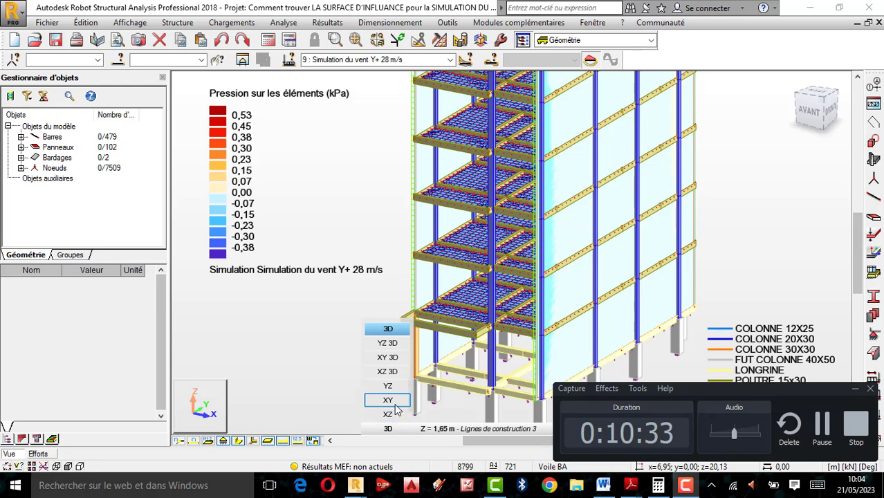
pyautogui.click(387, 400)
pyautogui.scroll(-2, 444, 339)
pyautogui.click(440, 429)
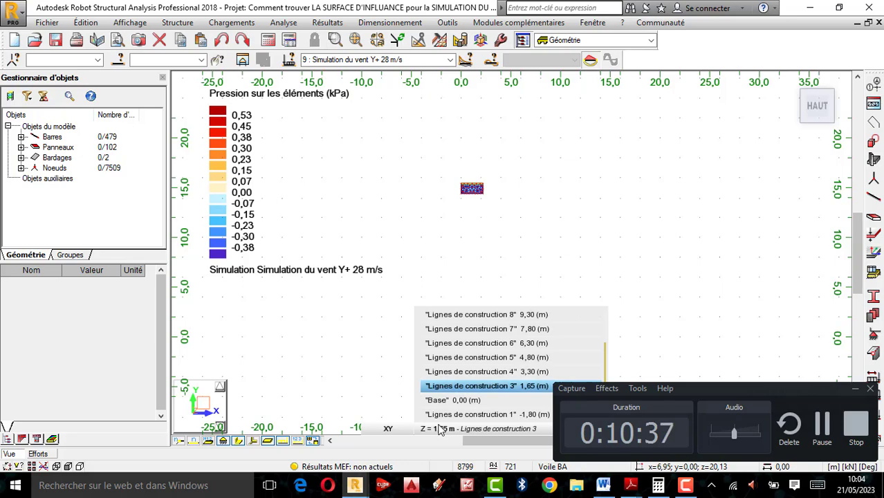
pyautogui.click(465, 372)
pyautogui.click(454, 432)
pyautogui.click(635, 194)
pyautogui.scroll(5, 525, 301)
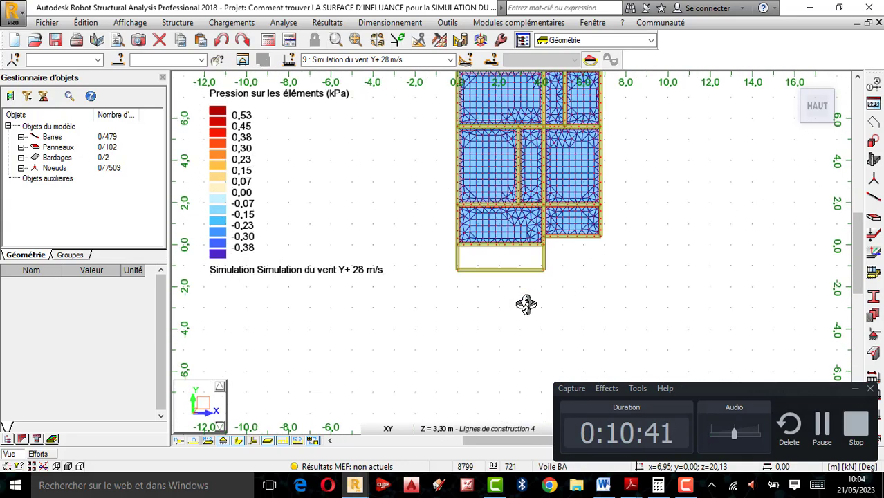
pyautogui.scroll(-3, 622, 263)
pyautogui.scroll(3, 623, 266)
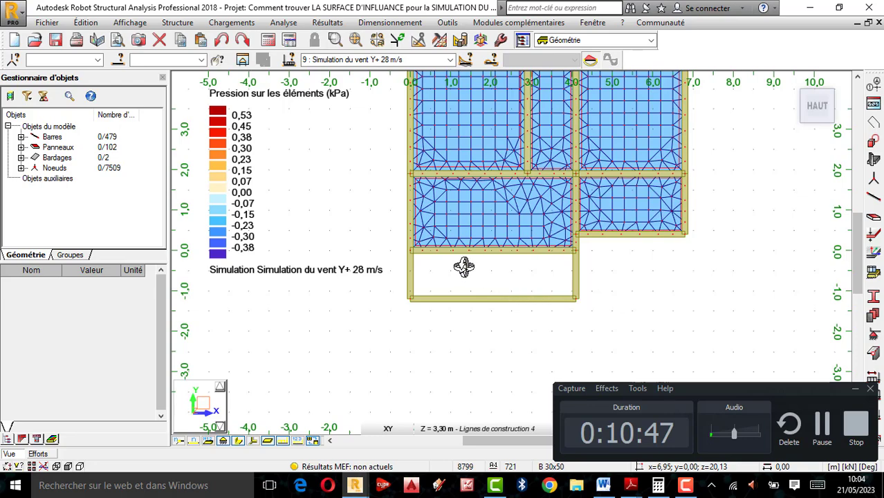
# - Select the whole structure in the 3D view and intersect all its bars
pyautogui.keyDown('shift'); pyautogui.moveTo(672, 179); pyautogui.dragTo(663, 220, button='middle'); pyautogui.keyUp('shift')
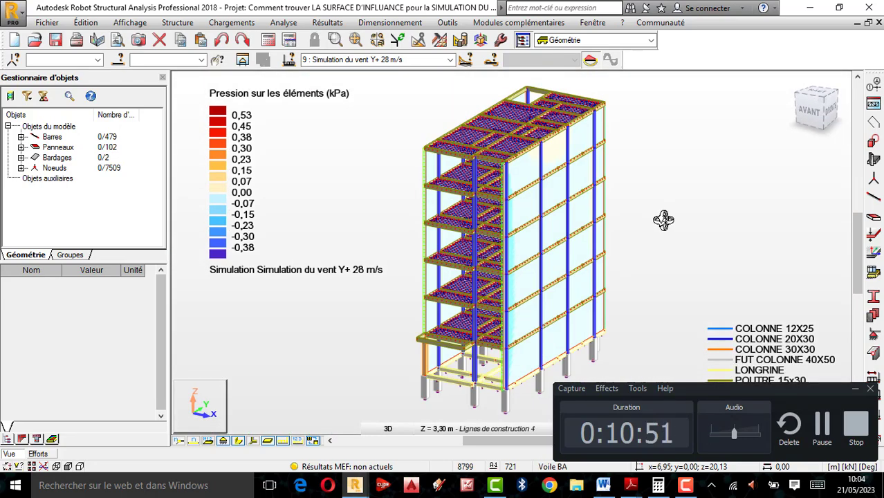
pyautogui.hotkey('ctrl', 'a')
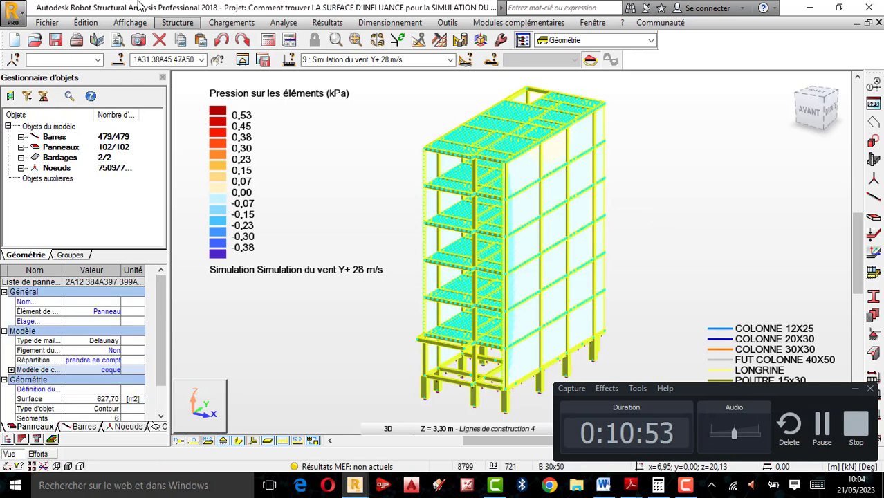
pyautogui.click(86, 22)
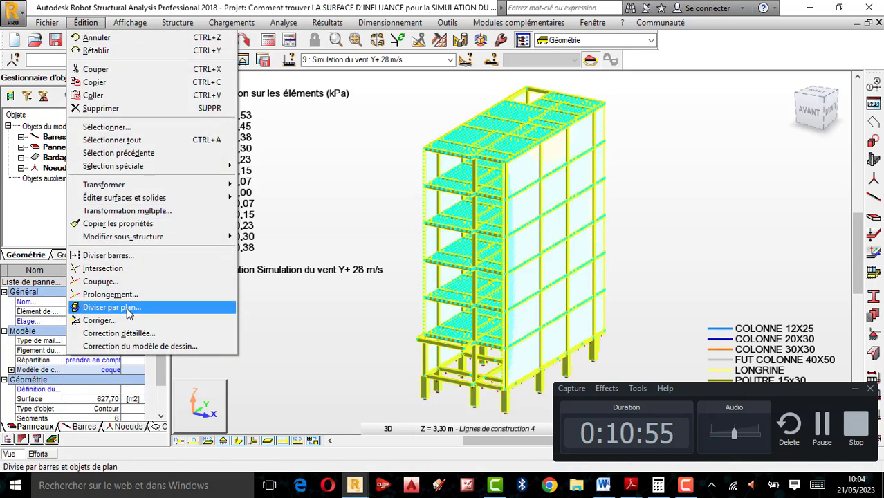
pyautogui.click(104, 269)
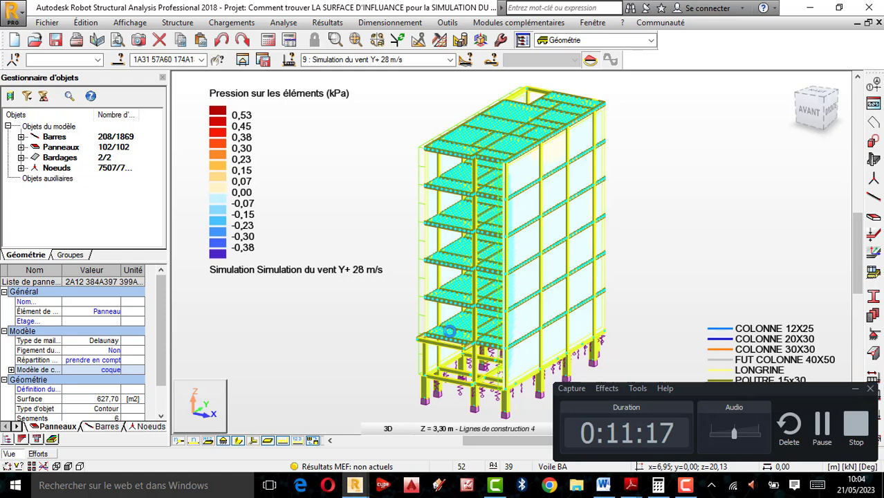
pyautogui.click(856, 390)
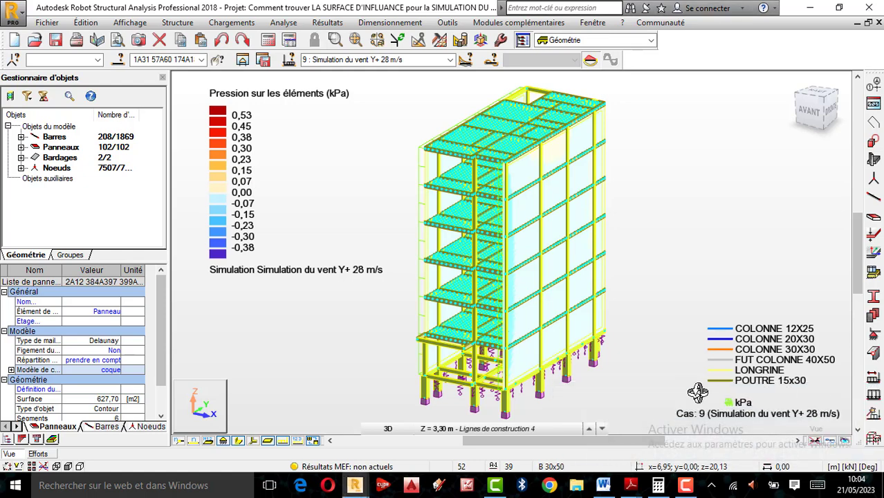
# - Leave 3D rotation mode and clear the selection of the whole structure
pyautogui.scroll(2, 475, 379)
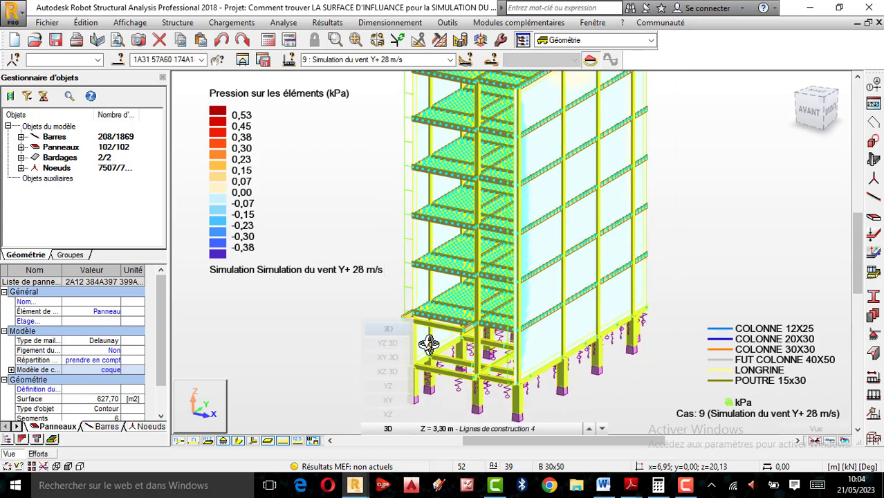
pyautogui.rightClick(277, 78)
pyautogui.click(326, 94)
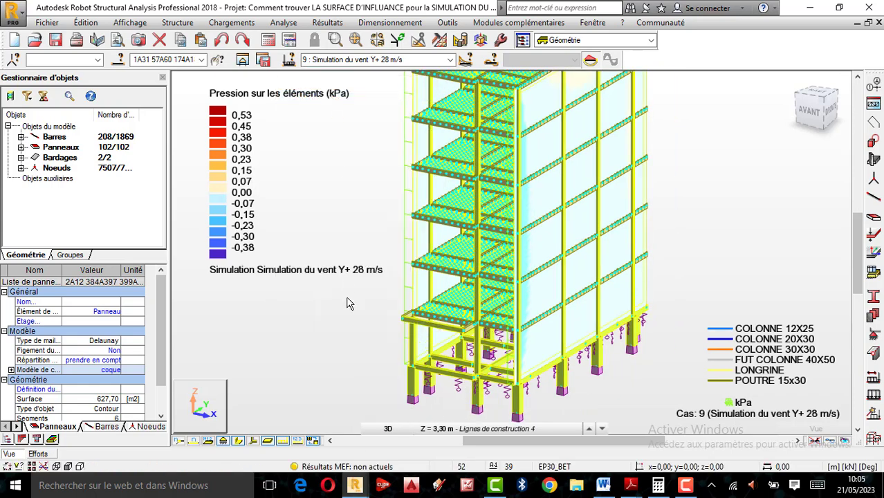
pyautogui.click(343, 325)
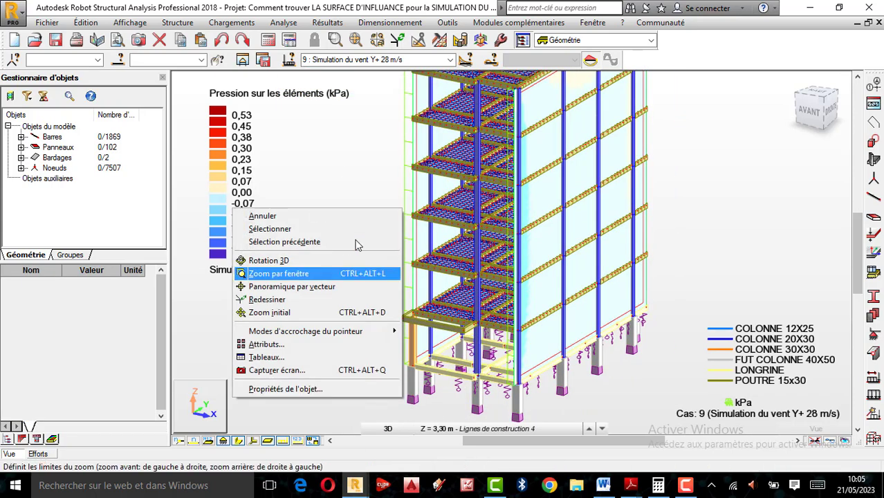
pyautogui.click(350, 391)
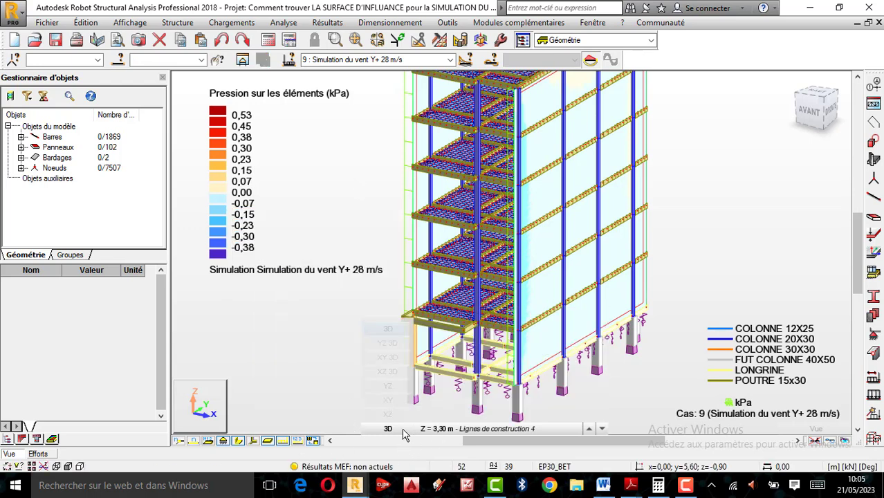
# - Display the XY plan at Z = 3,30 m and start a floor definition with the DALLE 12 thickness
pyautogui.click(388, 429)
pyautogui.click(388, 400)
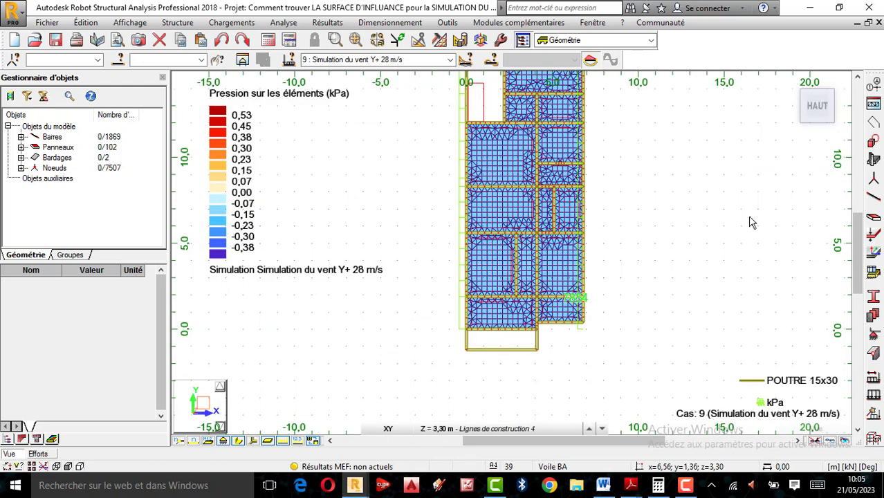
pyautogui.click(873, 161)
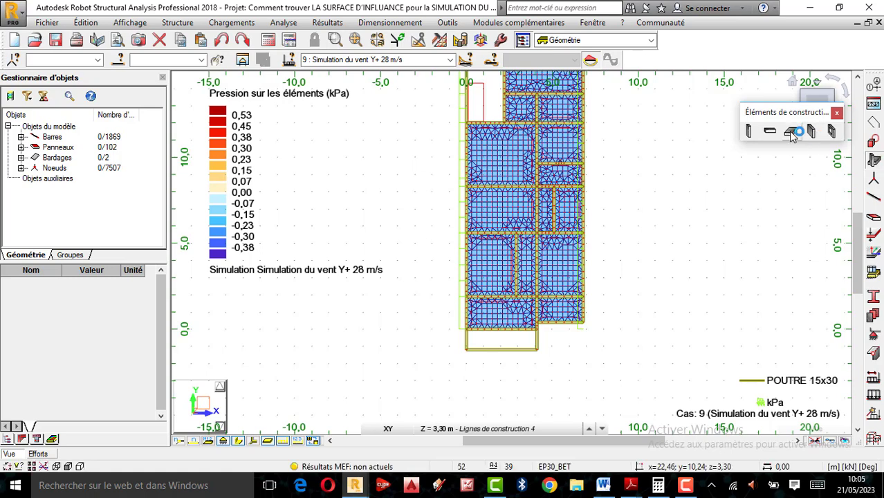
pyautogui.click(791, 132)
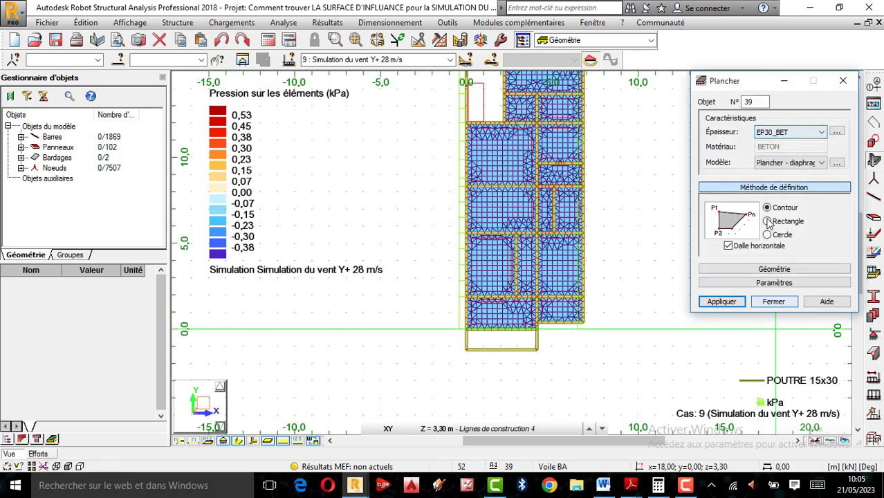
pyautogui.click(843, 81)
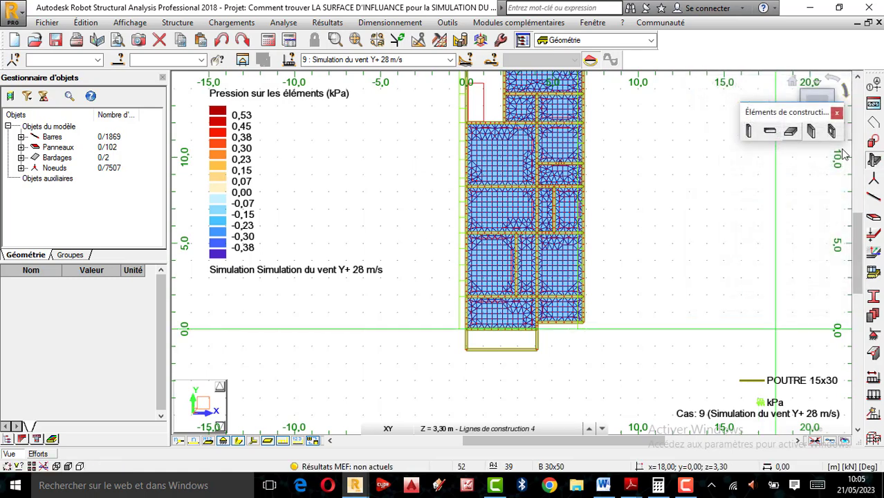
pyautogui.click(792, 132)
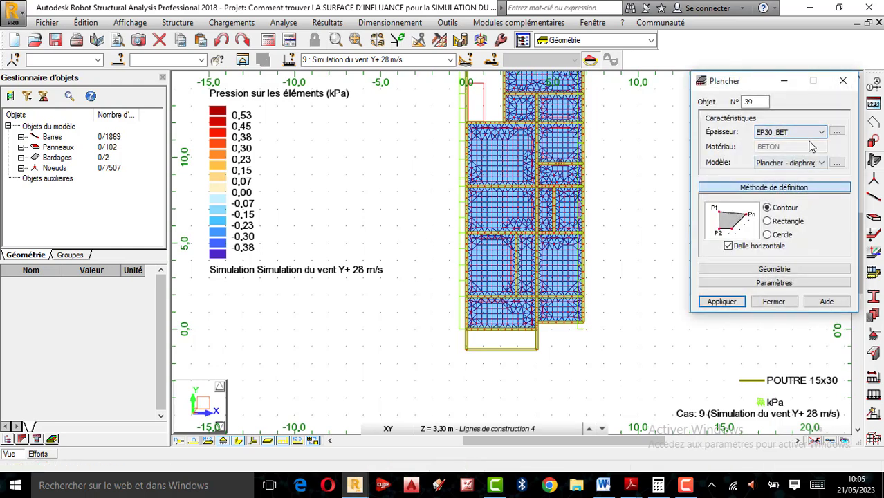
pyautogui.click(822, 136)
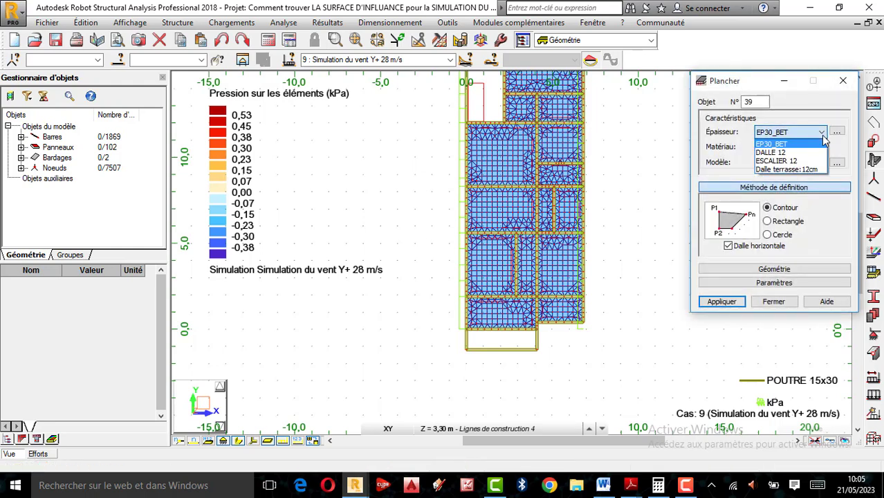
pyautogui.click(801, 152)
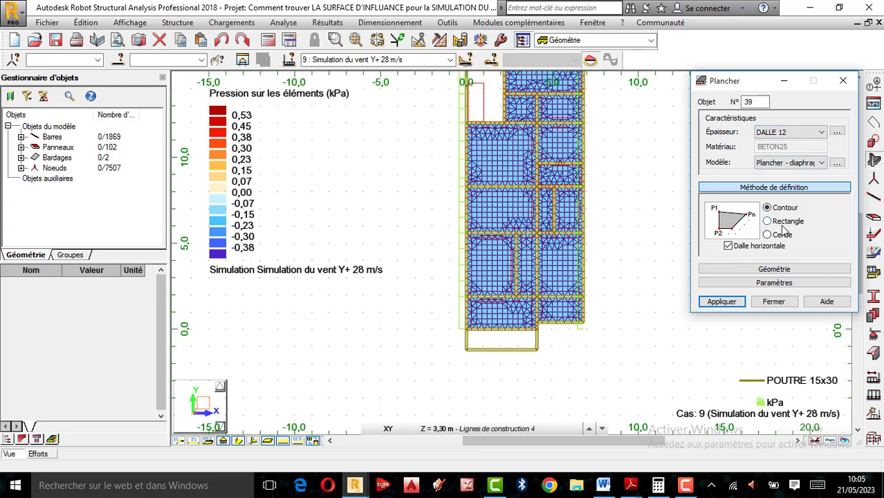
# - Draw a horizontal rectangular floor slab, about 4,10 m by 1,20 m, within the projecting front beam frame
pyautogui.click(784, 222)
pyautogui.scroll(2, 500, 340)
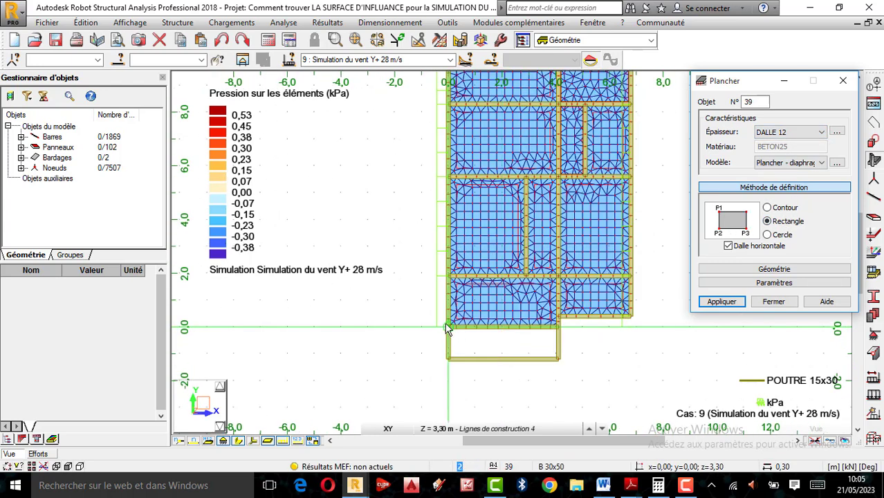
pyautogui.click(557, 342)
pyautogui.click(557, 357)
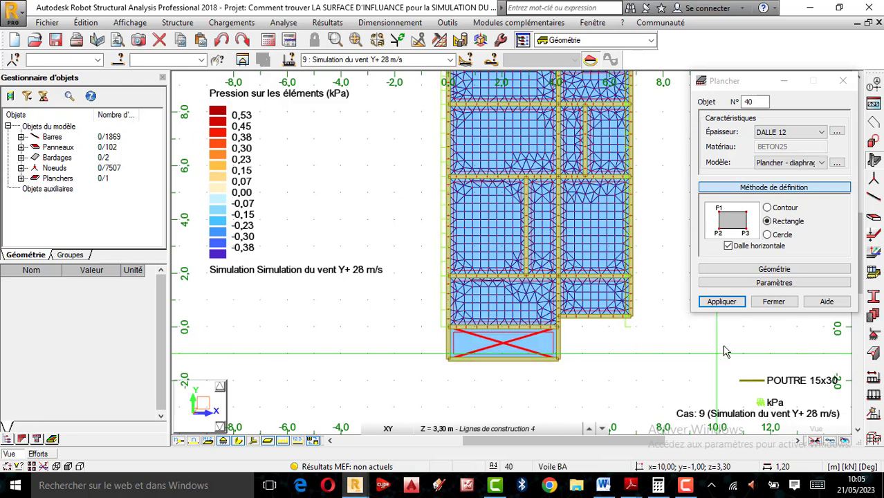
pyautogui.click(782, 303)
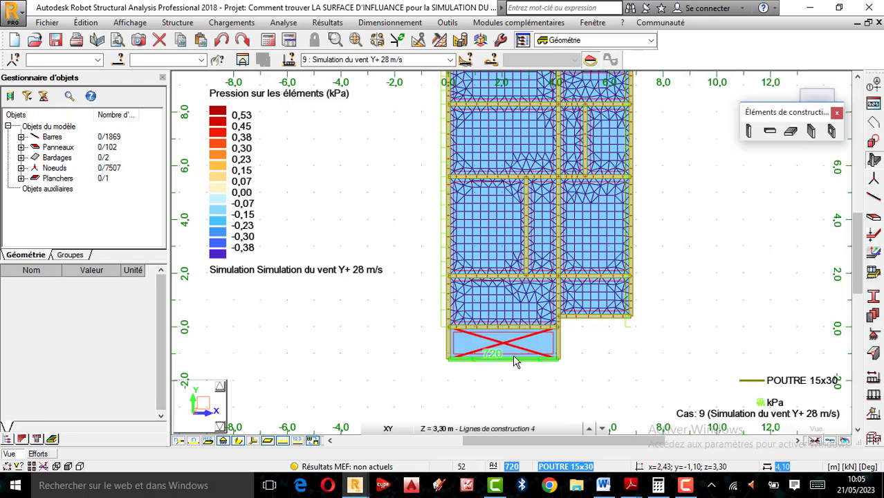
# - Select the new front floor slab and assign it the DALLE 12 finite element thickness
pyautogui.scroll(2, 512, 354)
pyautogui.click(541, 348)
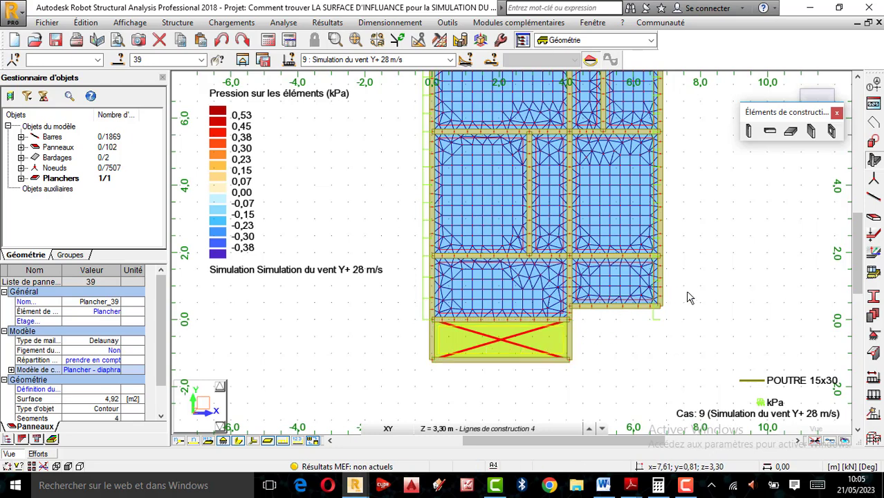
pyautogui.click(537, 381)
pyautogui.click(526, 336)
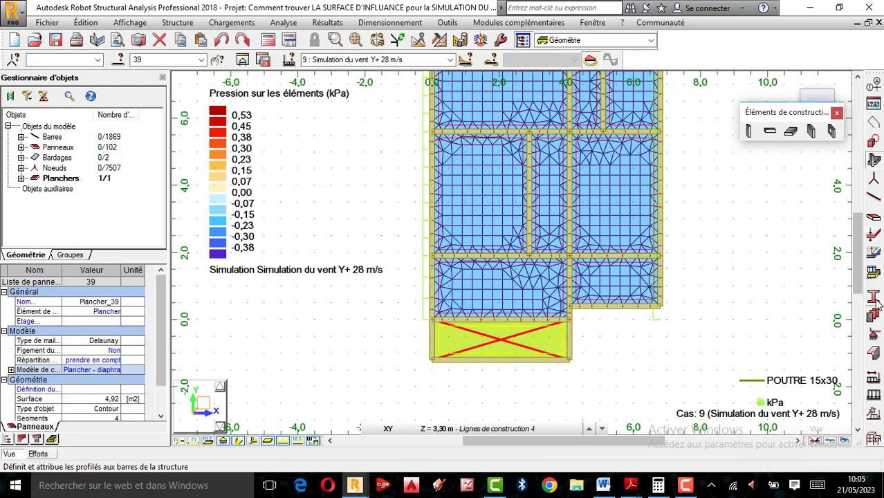
pyautogui.click(877, 235)
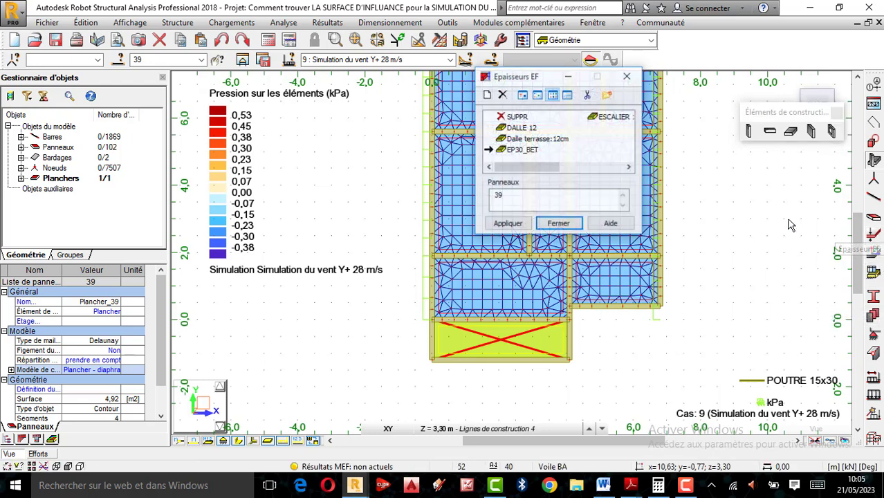
pyautogui.moveTo(530, 177)
pyautogui.mouseDown()
pyautogui.moveTo(594, 177)
pyautogui.moveTo(529, 177)
pyautogui.mouseUp()
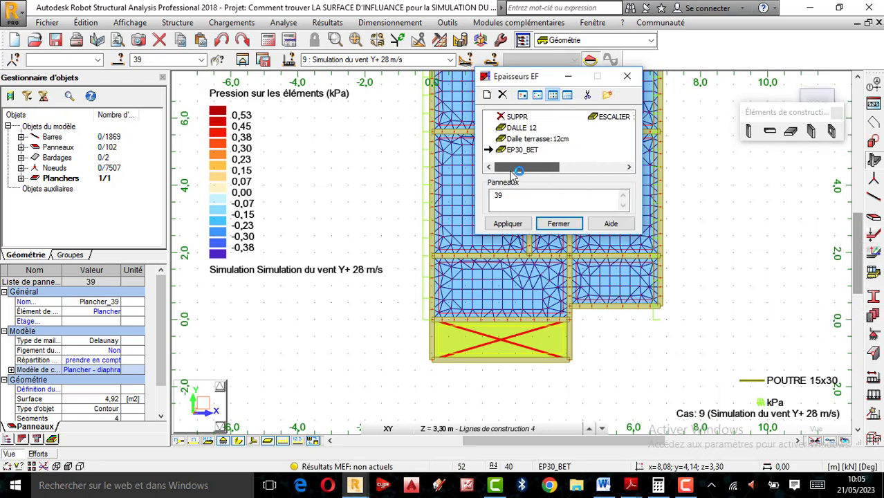
pyautogui.click(522, 128)
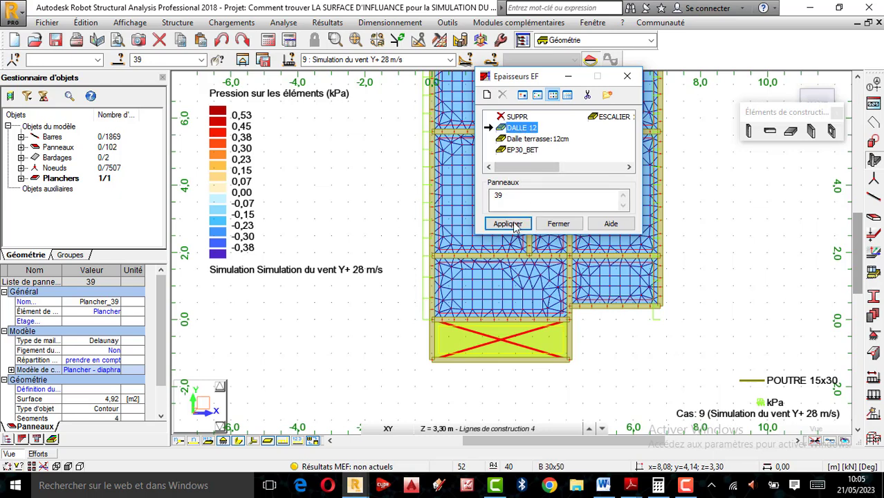
pyautogui.click(508, 223)
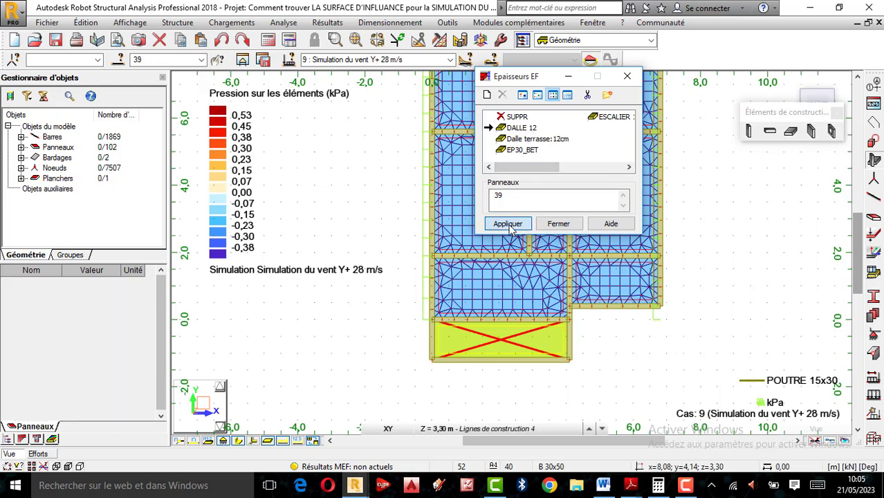
pyautogui.click(557, 224)
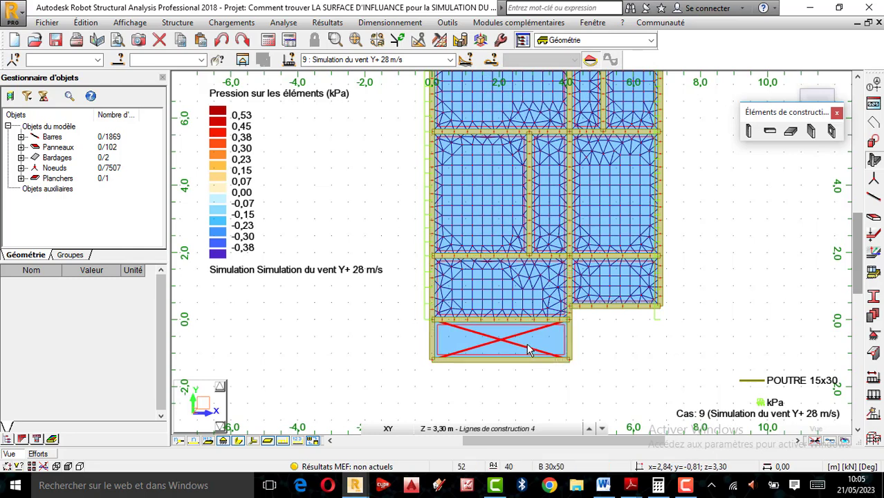
# - Select the existing slab panel beside the projection and check the finite element thickness definitions
pyautogui.click(624, 285)
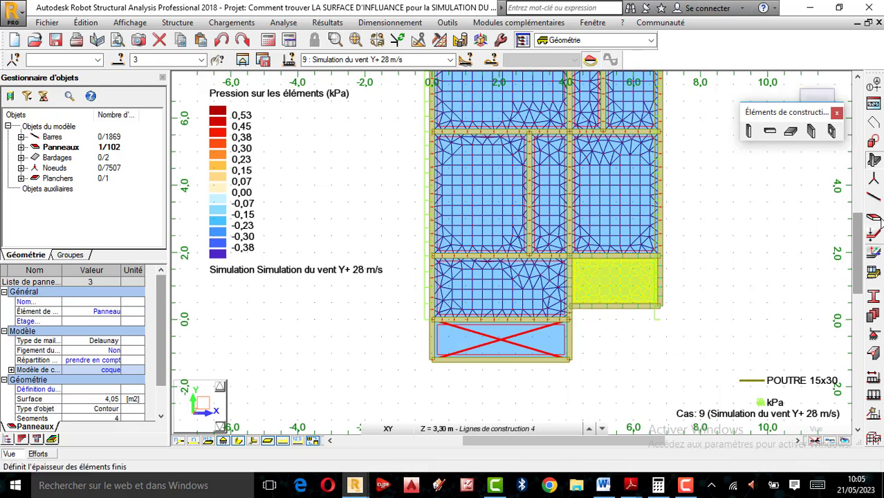
pyautogui.click(874, 235)
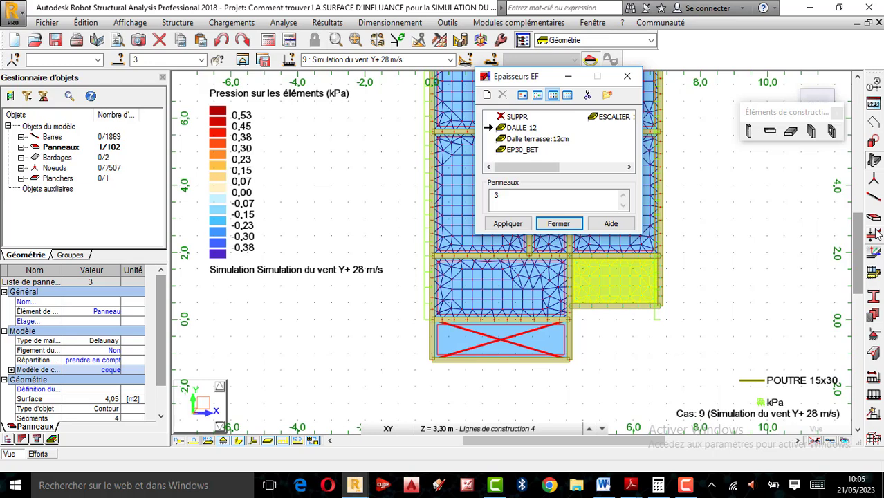
pyautogui.click(626, 76)
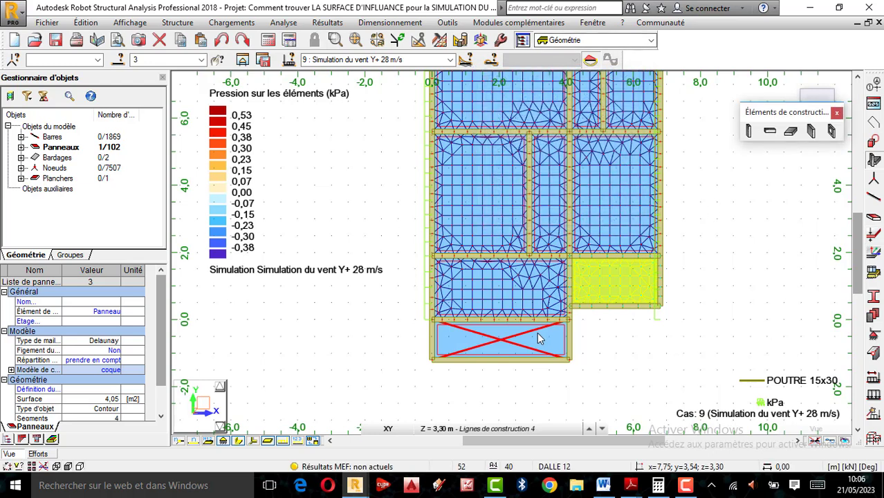
# - Select the projecting front slab together with its three surrounding beams and inspect them on the building in 3D
pyautogui.moveTo(625, 381); pyautogui.dragTo(395, 345)
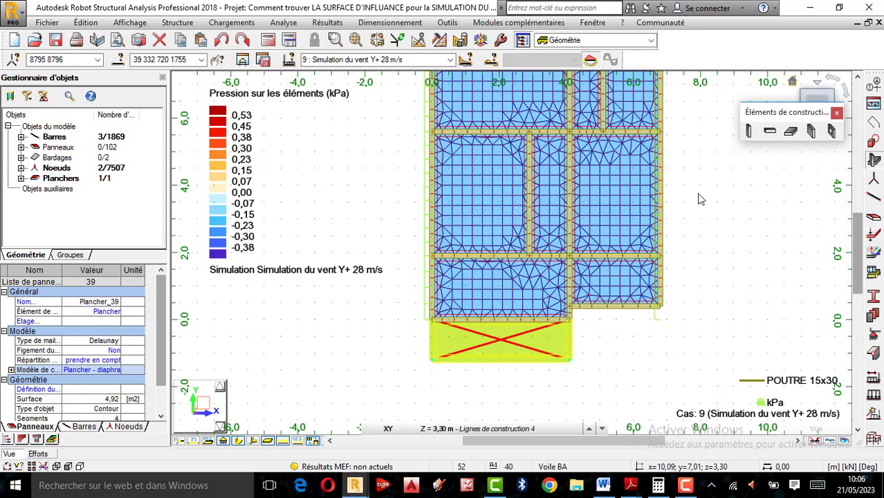
pyautogui.scroll(4, 450, 375)
pyautogui.scroll(1, 450, 374)
pyautogui.scroll(-3, 451, 374)
pyautogui.scroll(5, 489, 314)
pyautogui.scroll(-2, 498, 377)
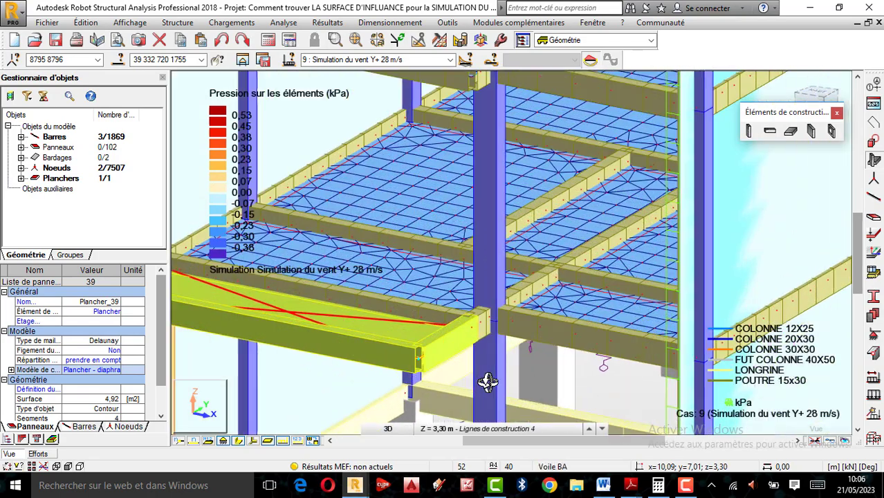
pyautogui.scroll(-2, 537, 359)
pyautogui.scroll(2, 541, 361)
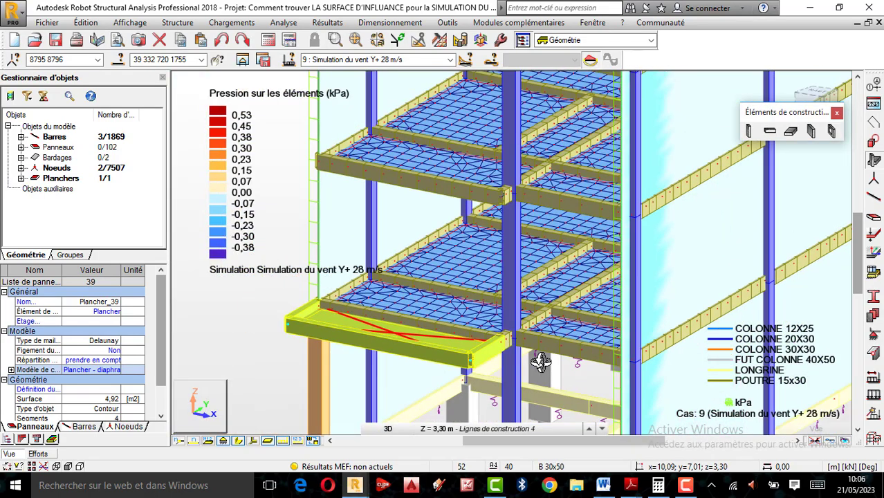
pyautogui.scroll(-2, 540, 361)
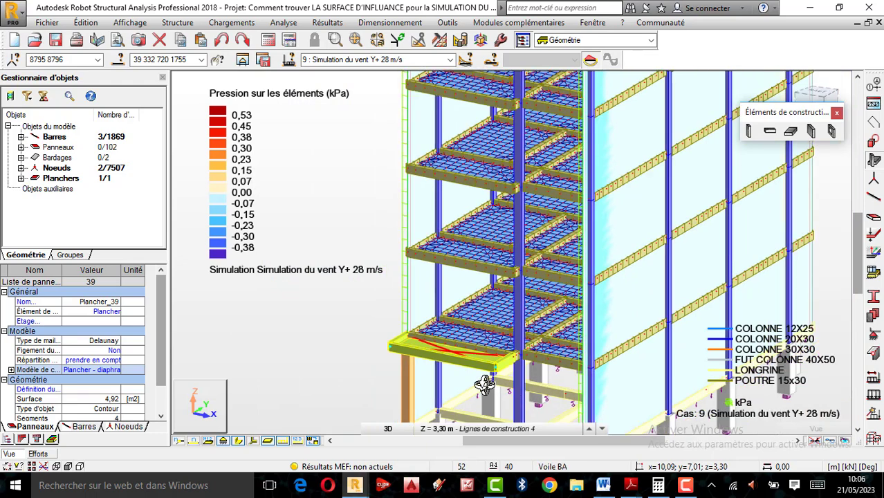
pyautogui.scroll(-2, 495, 390)
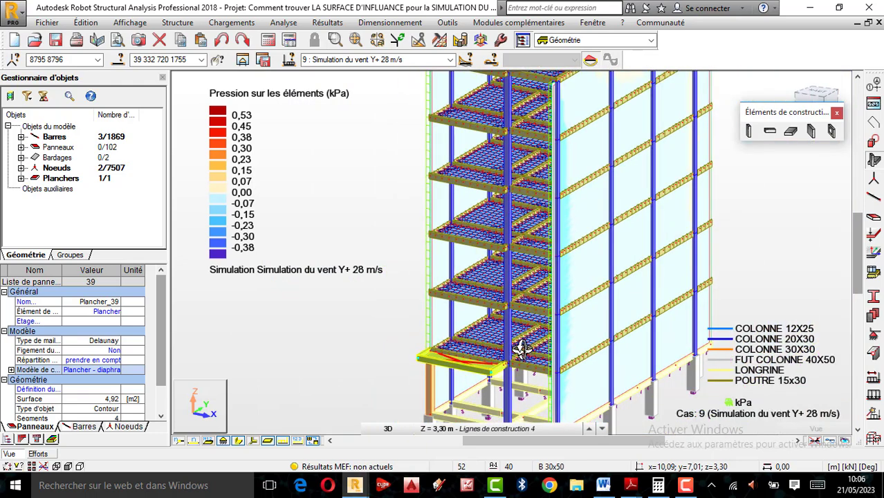
pyautogui.scroll(-3, 522, 349)
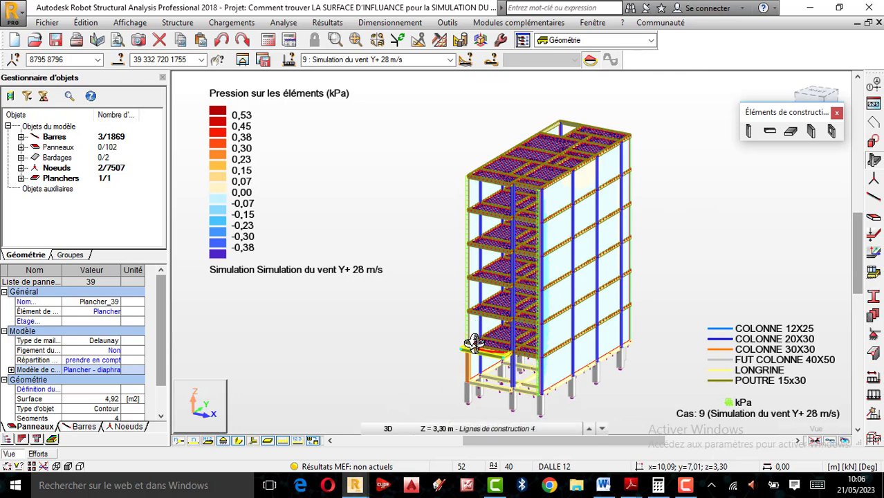
pyautogui.scroll(2, 484, 337)
pyautogui.scroll(1, 484, 337)
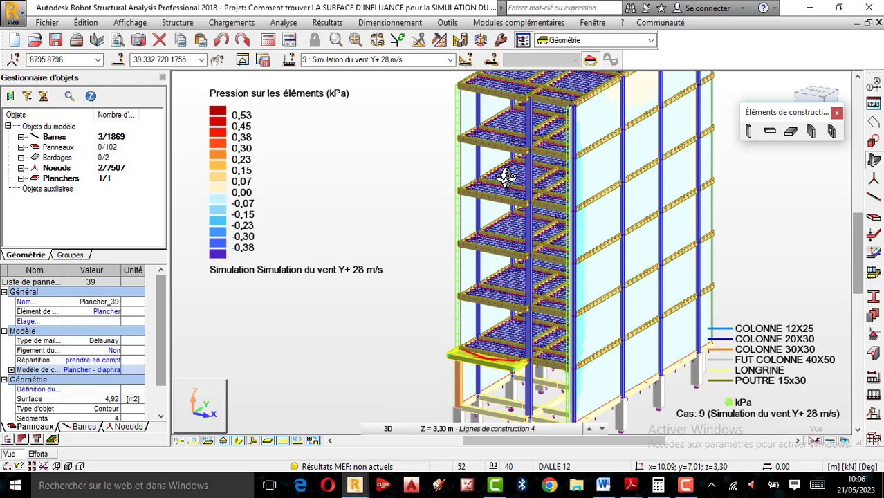
pyautogui.scroll(-2, 510, 234)
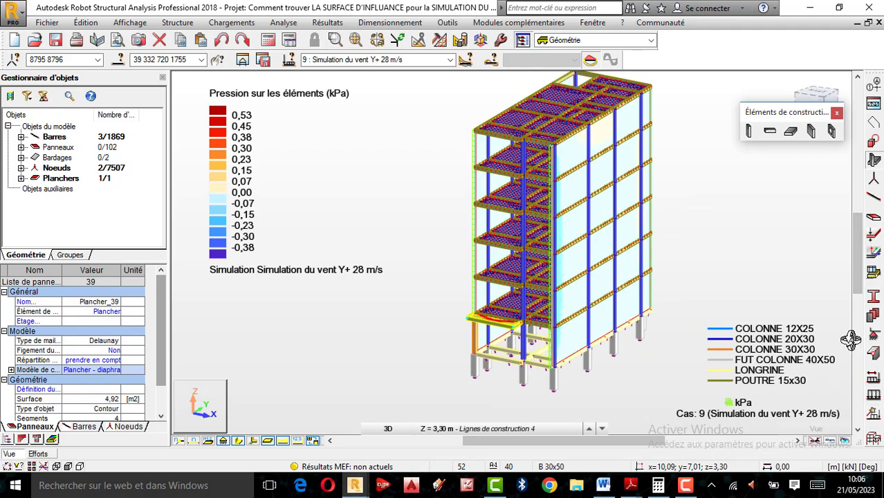
pyautogui.scroll(1, 533, 334)
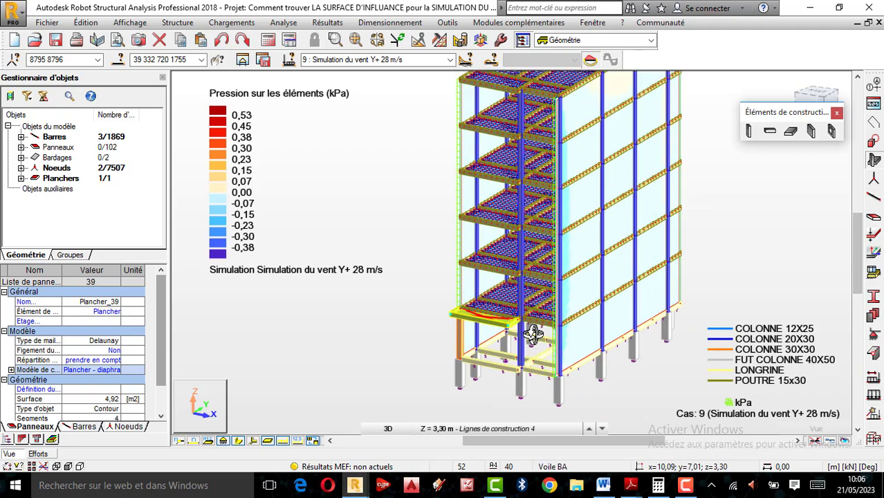
pyautogui.scroll(2, 533, 334)
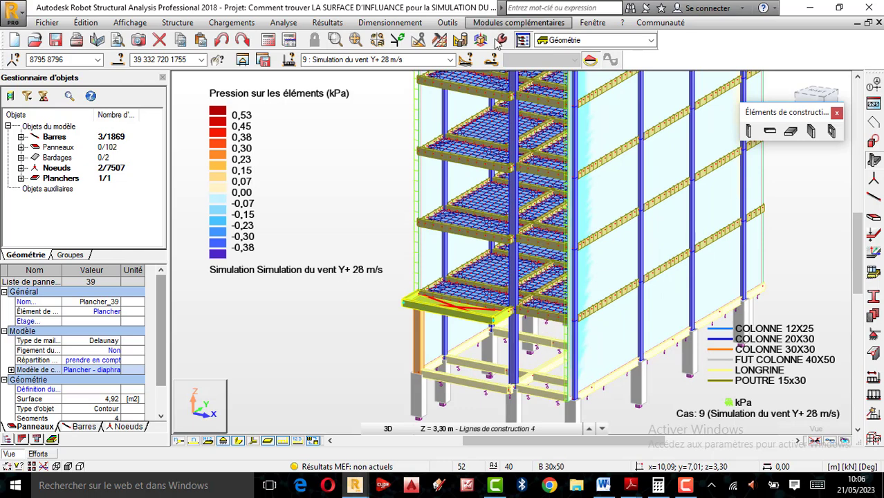
# - Copy the selected front slab and beams by translation with vector 0;0;3 and 5 repetitions
pyautogui.click(418, 42)
pyautogui.click(177, 69)
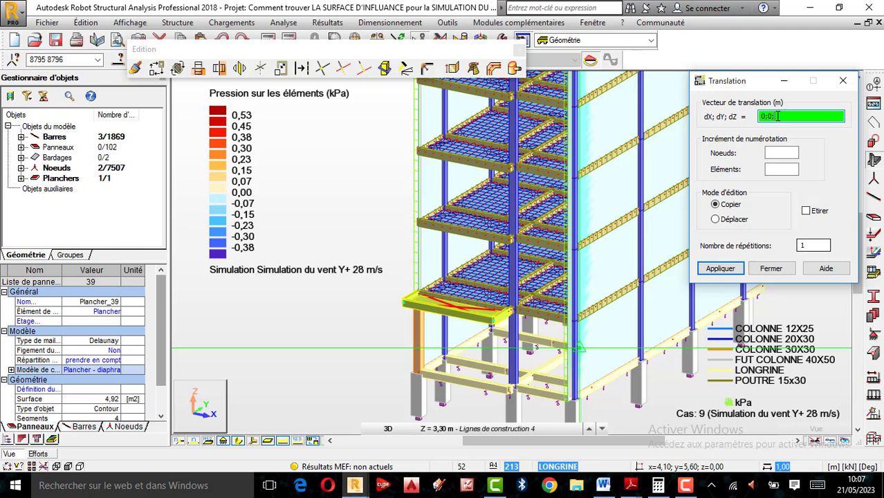
pyautogui.click(823, 246)
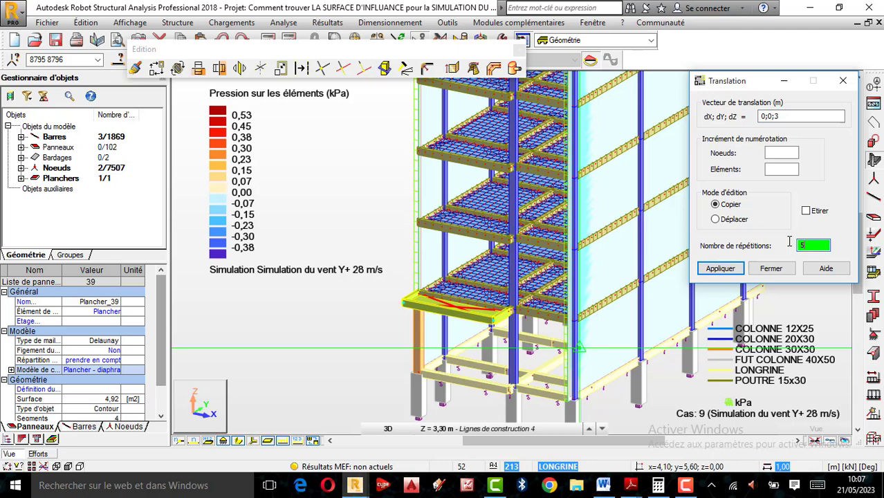
pyautogui.click(719, 269)
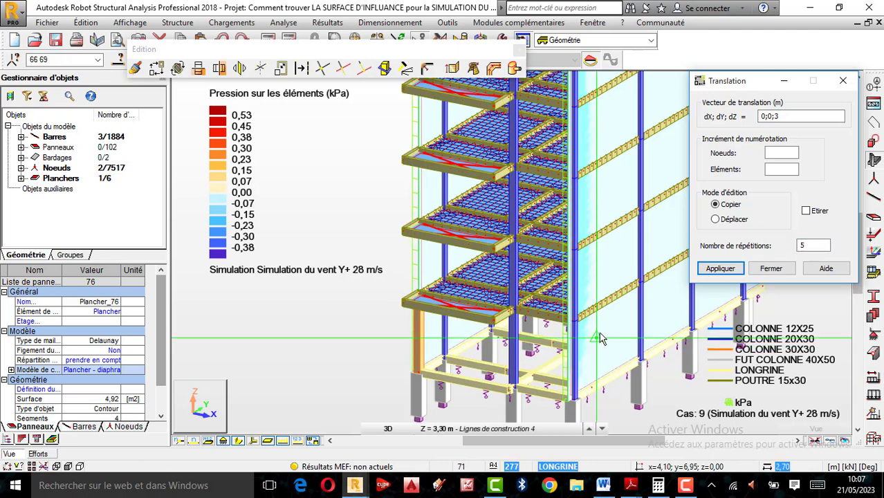
pyautogui.click(778, 270)
# - Inspect the copied projecting slabs and beams on every storey from both sides of the building in 3D
pyautogui.scroll(-3, 624, 337)
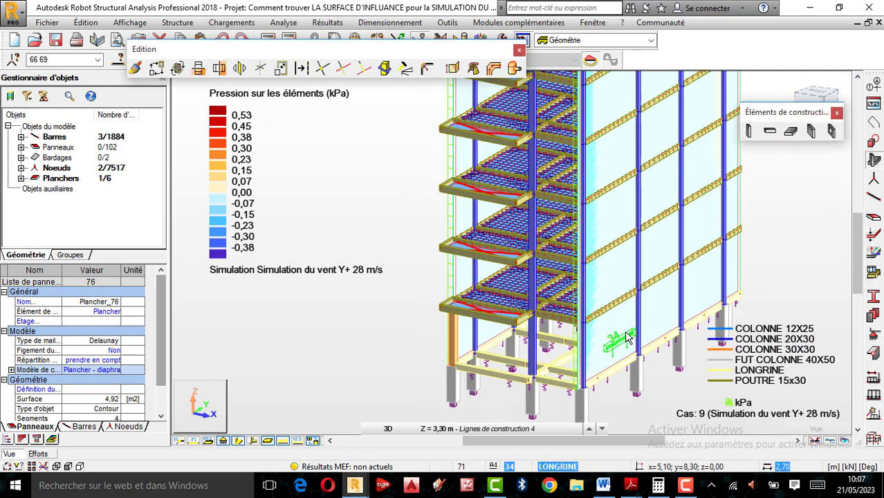
pyautogui.scroll(2, 625, 124)
pyautogui.rightClick(393, 191)
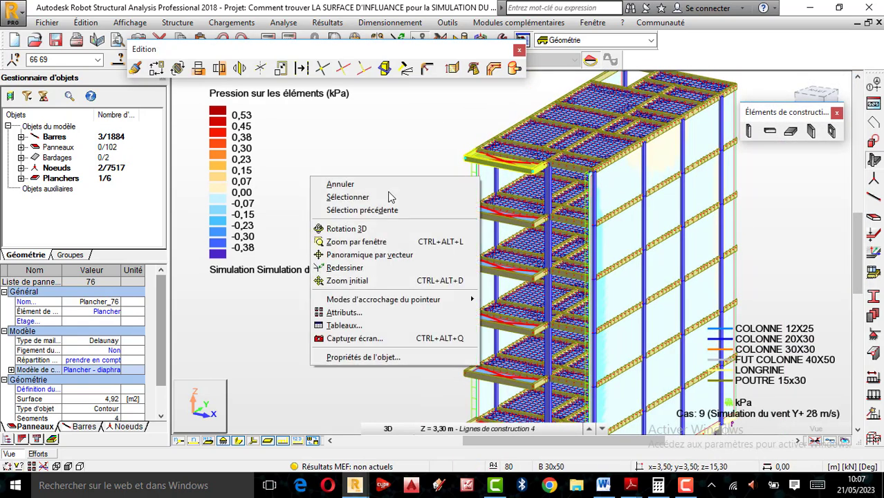
pyautogui.click(405, 194)
pyautogui.moveTo(558, 203); pyautogui.dragTo(649, 216)
pyautogui.scroll(2, 492, 200)
pyautogui.rightClick(622, 186)
pyautogui.click(640, 191)
pyautogui.scroll(-3, 668, 268)
pyautogui.scroll(3, 569, 289)
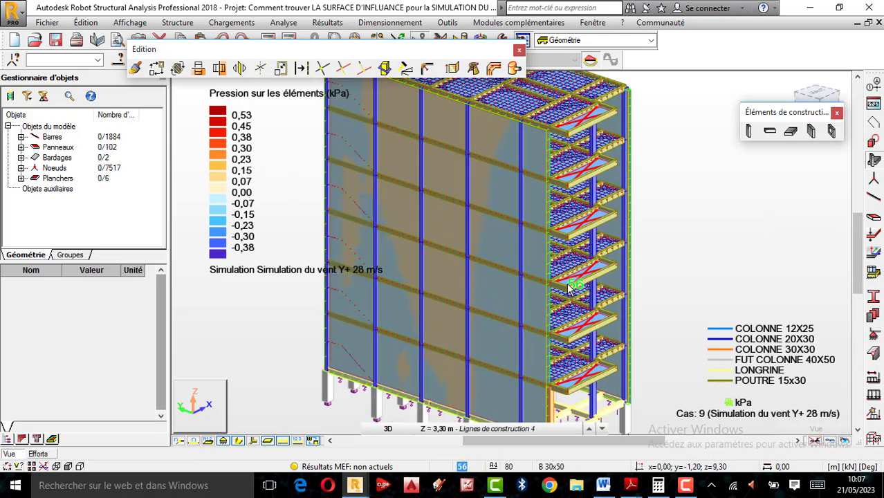
pyautogui.scroll(-2, 568, 290)
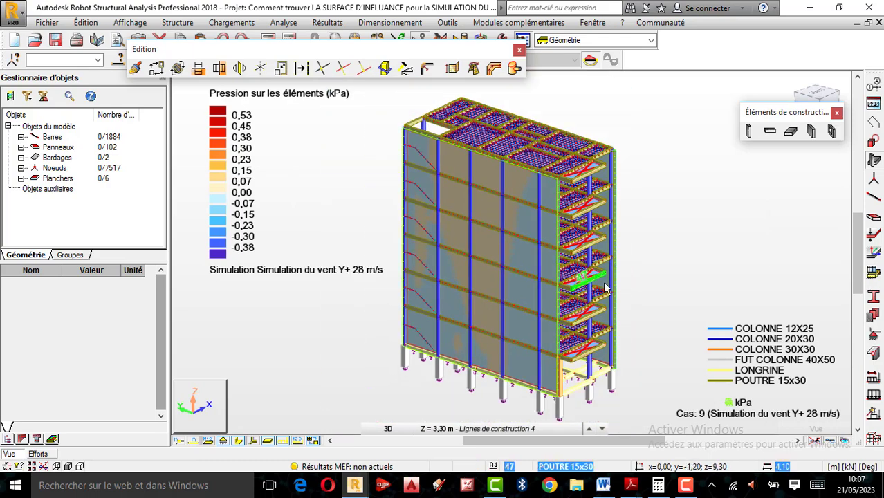
# - Put away the floating Edition tools and run the structural calculation of the updated model
pyautogui.click(519, 50)
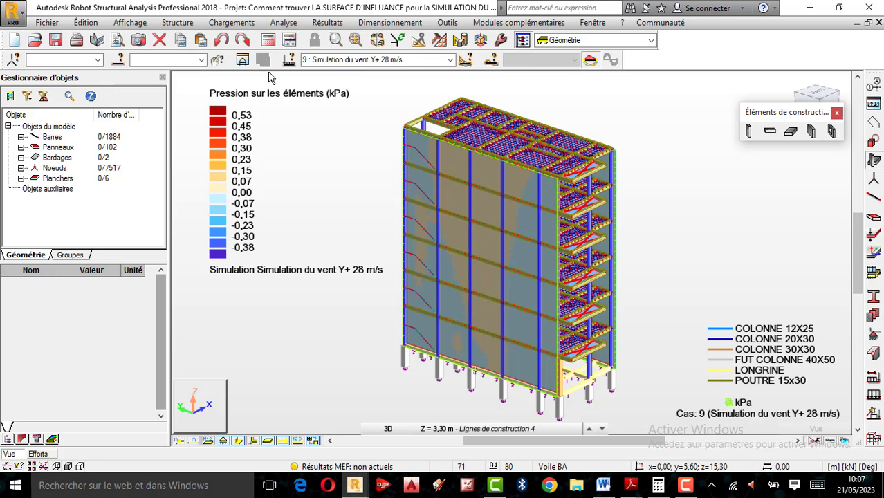
pyautogui.click(270, 41)
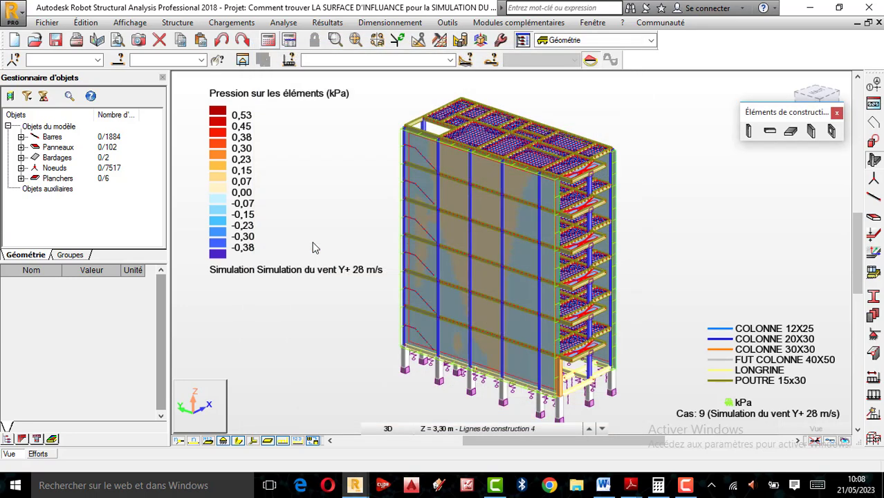
# - Examine the calculated building's projecting front floors in 3D from the side with the shaded wall facade
pyautogui.scroll(3, 609, 185)
pyautogui.rightClick(592, 181)
pyautogui.click(645, 233)
pyautogui.moveTo(646, 233); pyautogui.dragTo(555, 234)
pyautogui.scroll(3, 561, 236)
pyautogui.scroll(-2, 570, 241)
pyautogui.moveTo(628, 247); pyautogui.dragTo(572, 233)
pyautogui.scroll(4, 570, 222)
pyautogui.scroll(2, 556, 227)
pyautogui.scroll(-1, 554, 227)
pyautogui.scroll(-3, 555, 227)
pyautogui.scroll(-4, 564, 236)
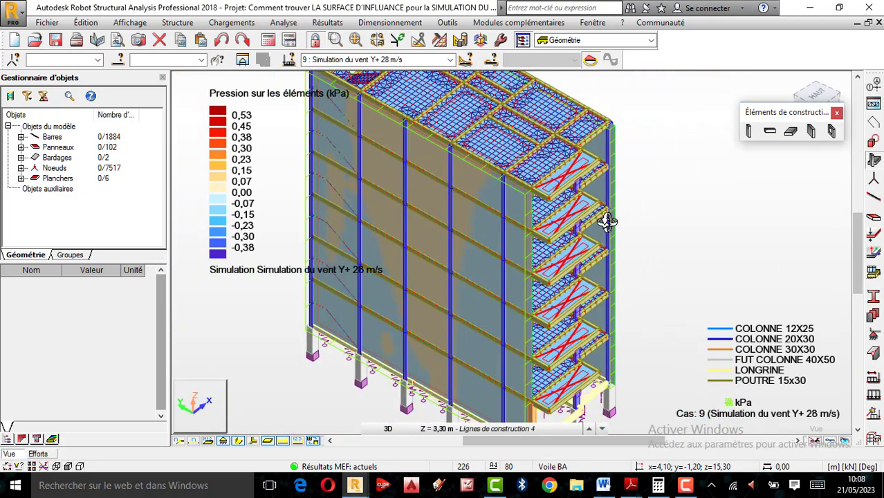
# - Rotate the calculated building to its opposite side and examine the projecting floors along its full height
pyautogui.rightClick(636, 223)
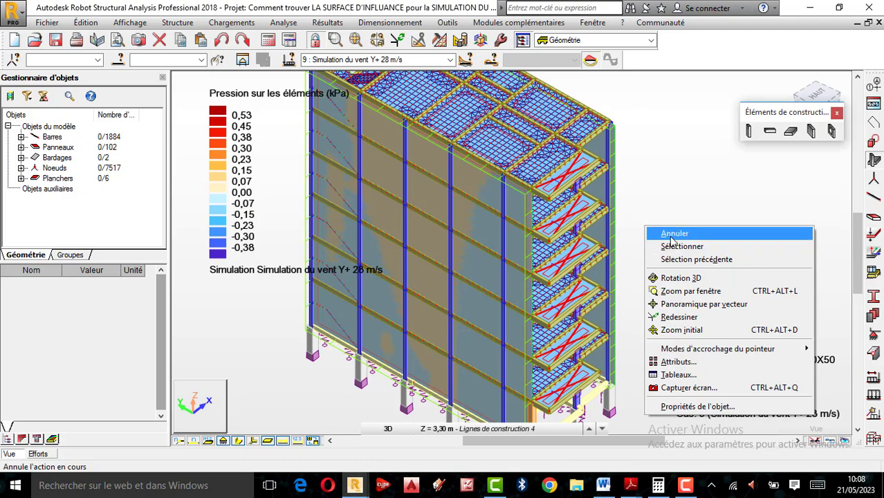
pyautogui.click(664, 277)
pyautogui.moveTo(679, 244); pyautogui.dragTo(736, 247)
pyautogui.scroll(-2, 736, 247)
pyautogui.scroll(3, 683, 255)
pyautogui.scroll(-2, 685, 257)
pyautogui.scroll(-4, 534, 213)
pyautogui.scroll(4, 586, 225)
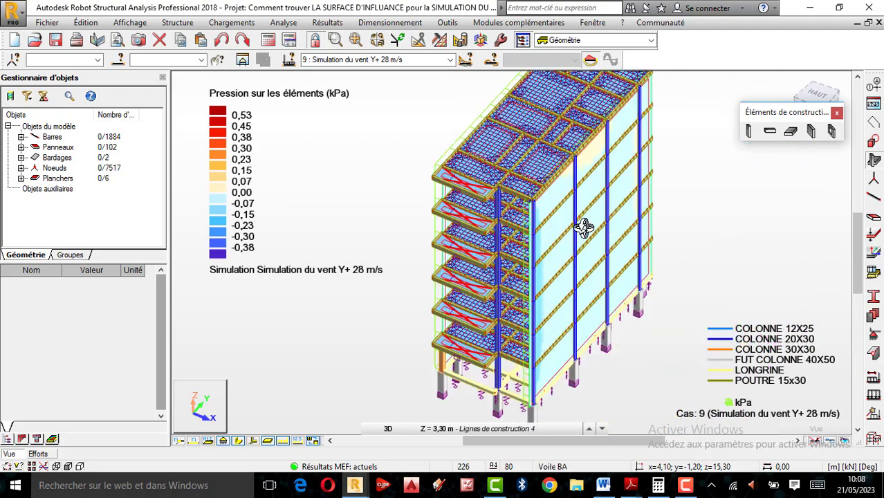
pyautogui.scroll(-1, 585, 235)
pyautogui.scroll(3, 486, 180)
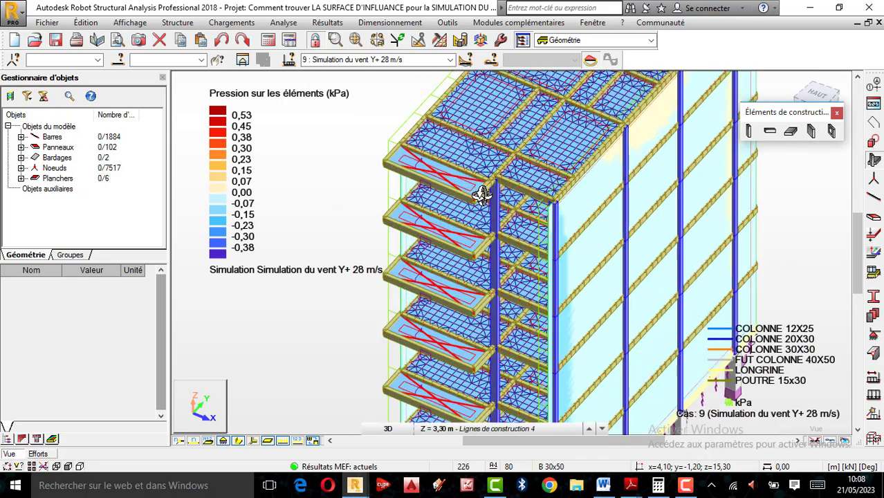
pyautogui.scroll(2, 431, 248)
pyautogui.scroll(-3, 473, 247)
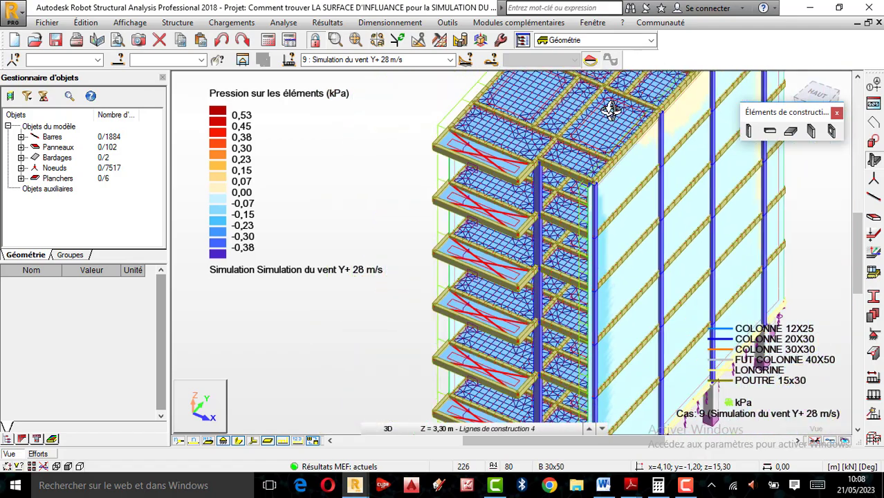
# - Examine closely how the uppermost projecting slabs and beams join the meshed floors and corner columns
pyautogui.scroll(2, 610, 112)
pyautogui.scroll(1, 611, 124)
pyautogui.scroll(1, 611, 124)
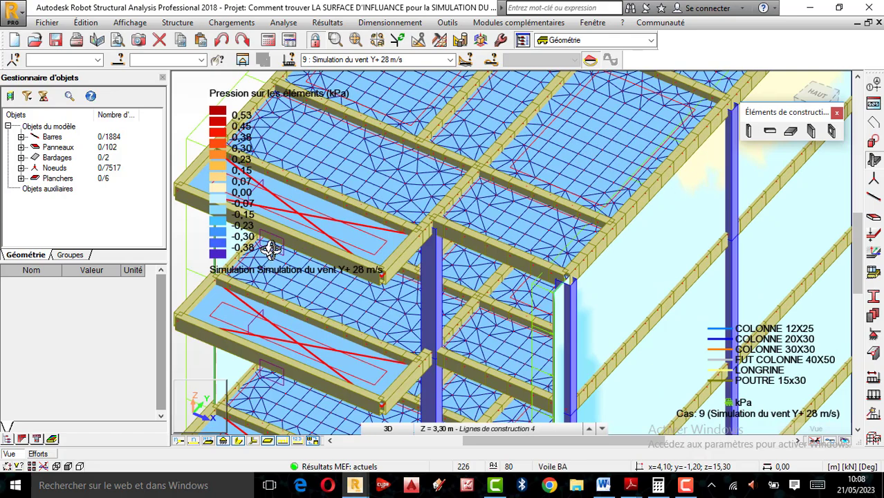
pyautogui.scroll(-1, 401, 229)
pyautogui.scroll(-3, 531, 171)
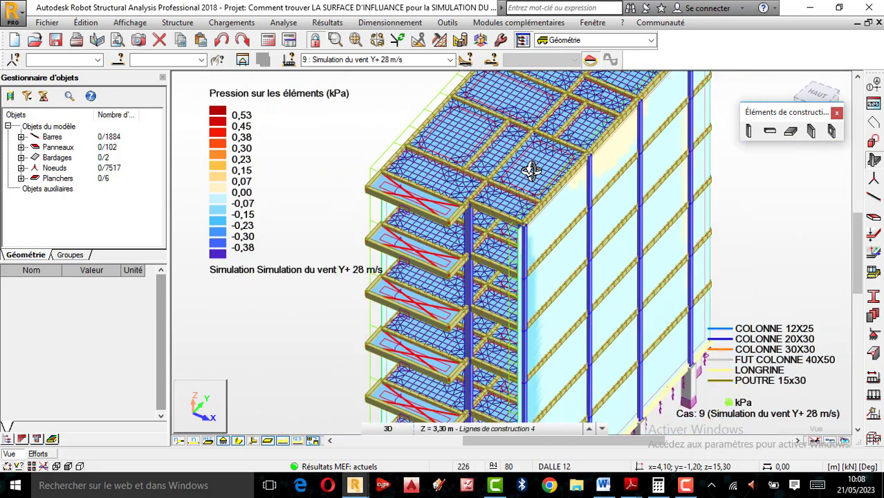
pyautogui.scroll(1, 537, 152)
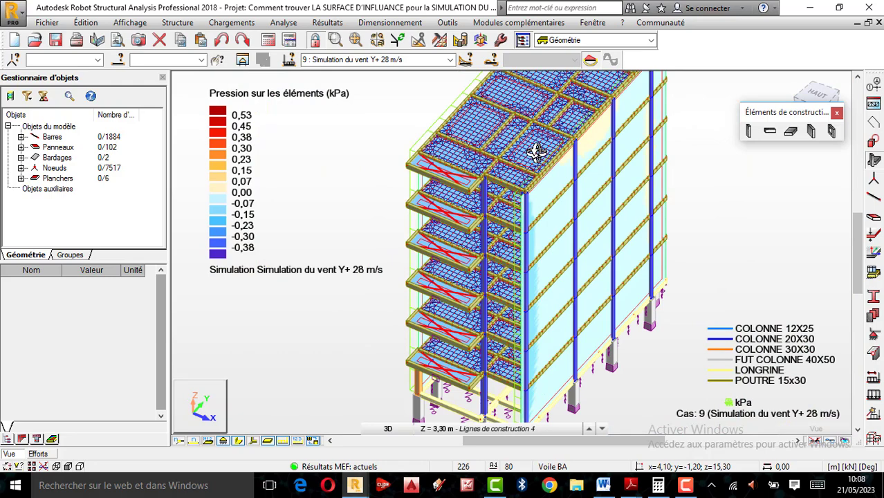
pyautogui.scroll(1, 472, 188)
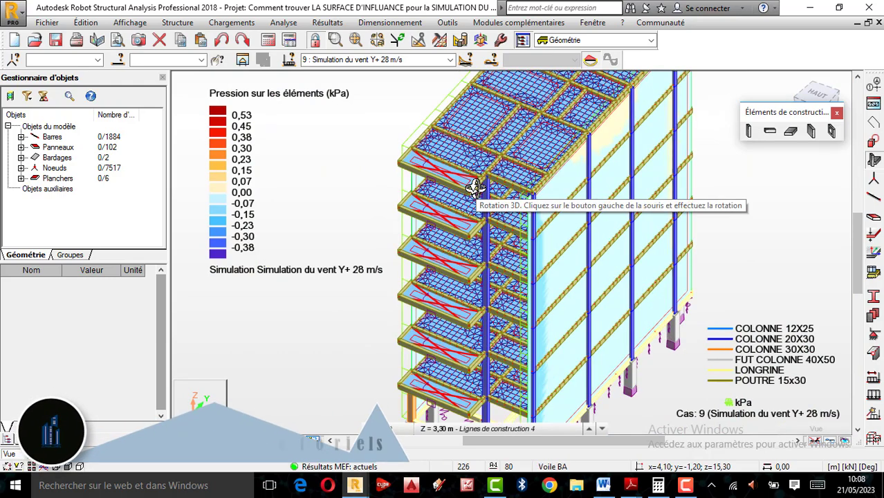
pyautogui.moveTo(471, 207); pyautogui.dragTo(467, 222)
pyautogui.scroll(1, 469, 222)
pyautogui.scroll(-1, 568, 238)
pyautogui.scroll(1, 477, 244)
pyautogui.scroll(1, 477, 258)
pyautogui.scroll(-2, 477, 258)
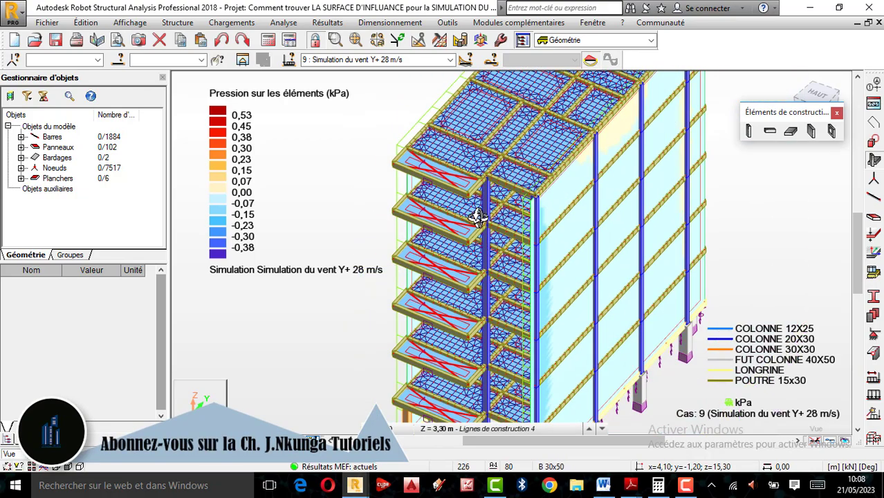
pyautogui.scroll(-1, 484, 235)
pyautogui.scroll(1, 489, 248)
pyautogui.scroll(-1, 489, 248)
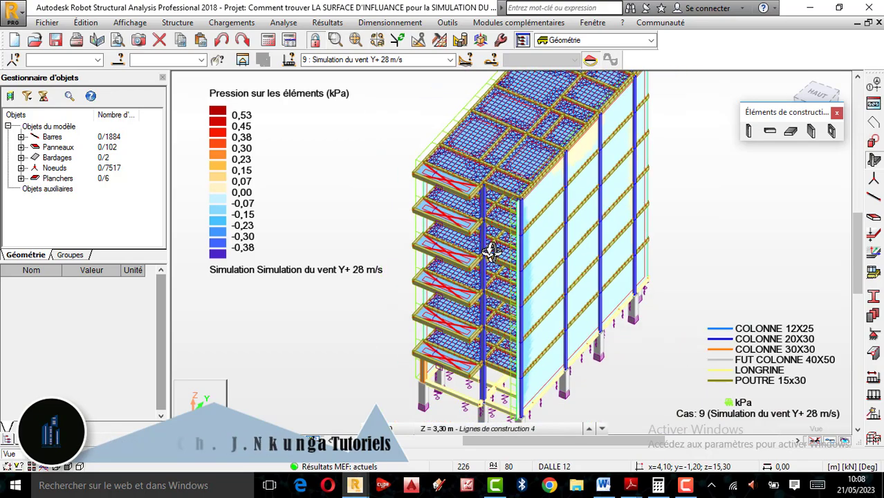